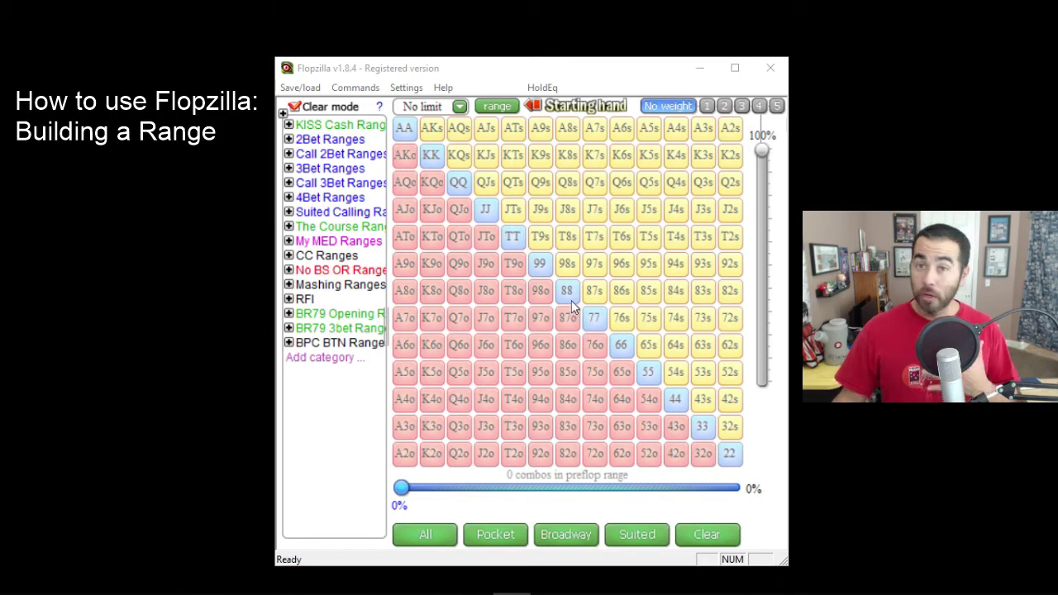
Select AA, KK, QQ, JJ and AKs in the hand matrix.
{"action": "left_click", "coordinate": [735, 69]}
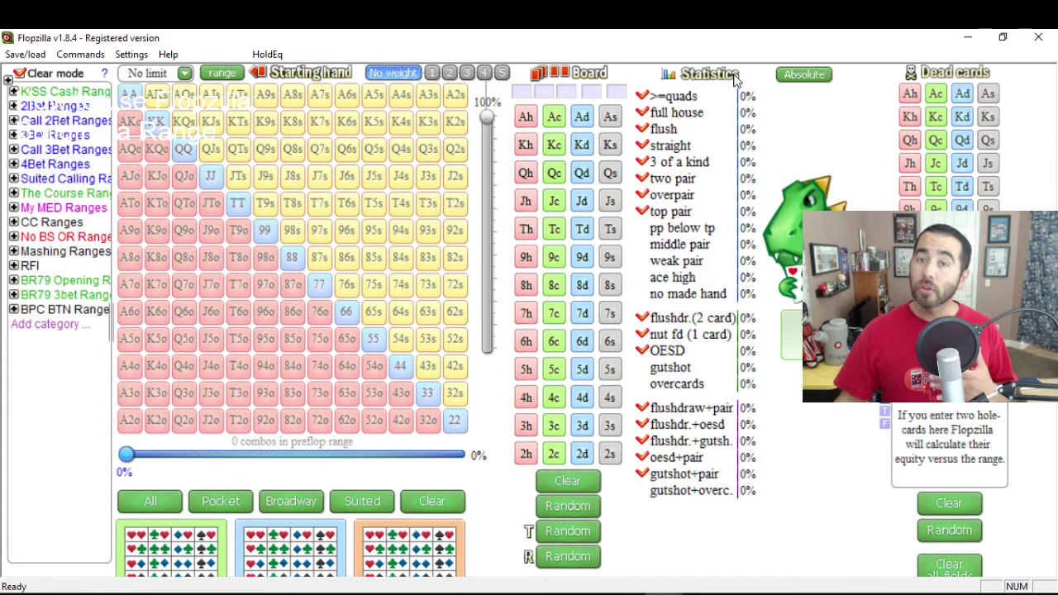
{"action": "left_click", "coordinate": [1004, 39]}
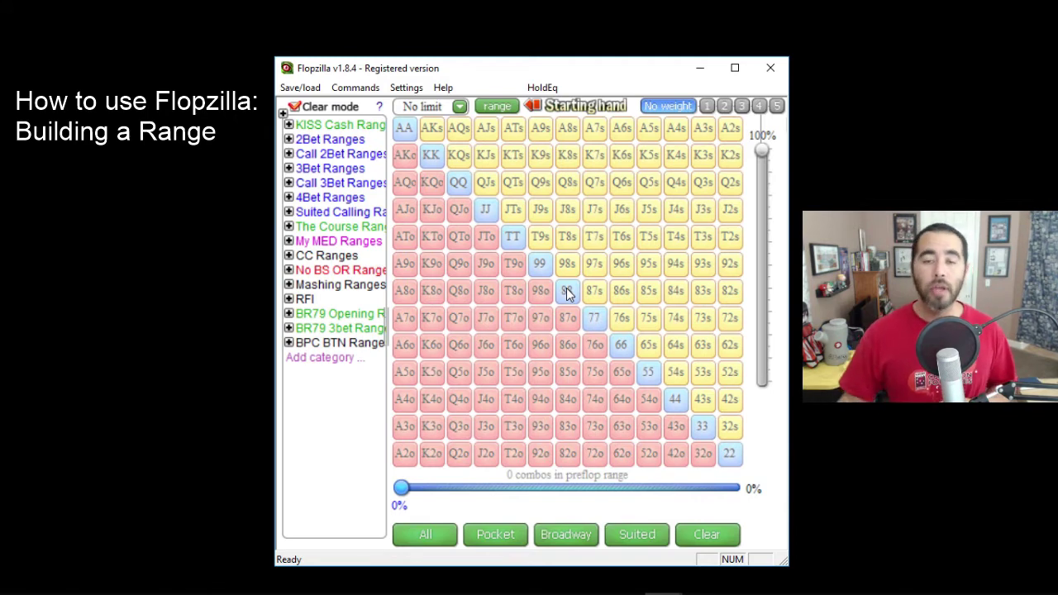
{"action": "left_click", "coordinate": [406, 131]}
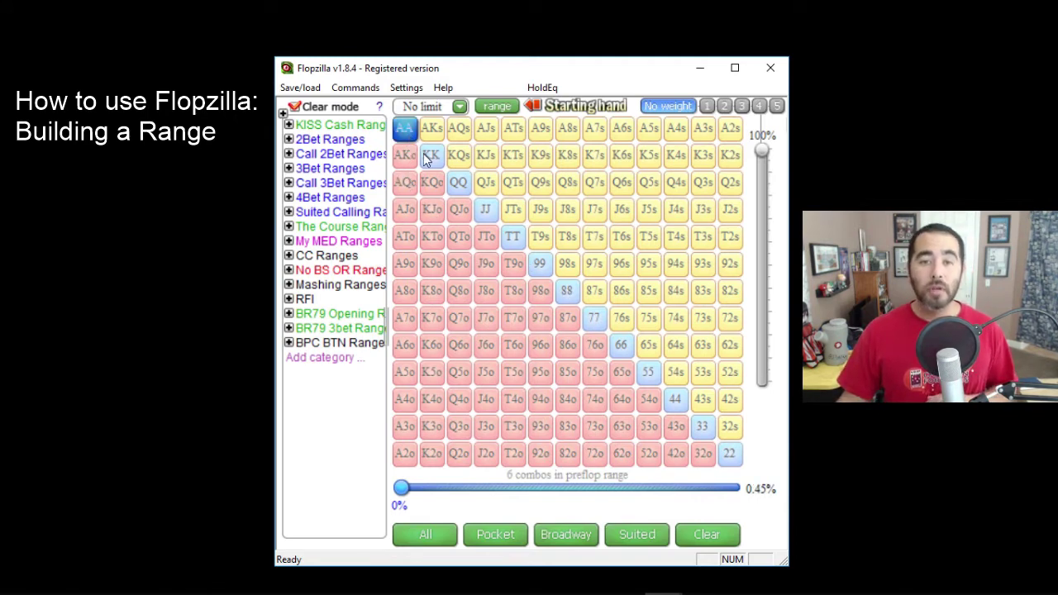
{"action": "left_click", "coordinate": [429, 158]}
{"action": "left_click", "coordinate": [459, 184]}
{"action": "left_click", "coordinate": [481, 213]}
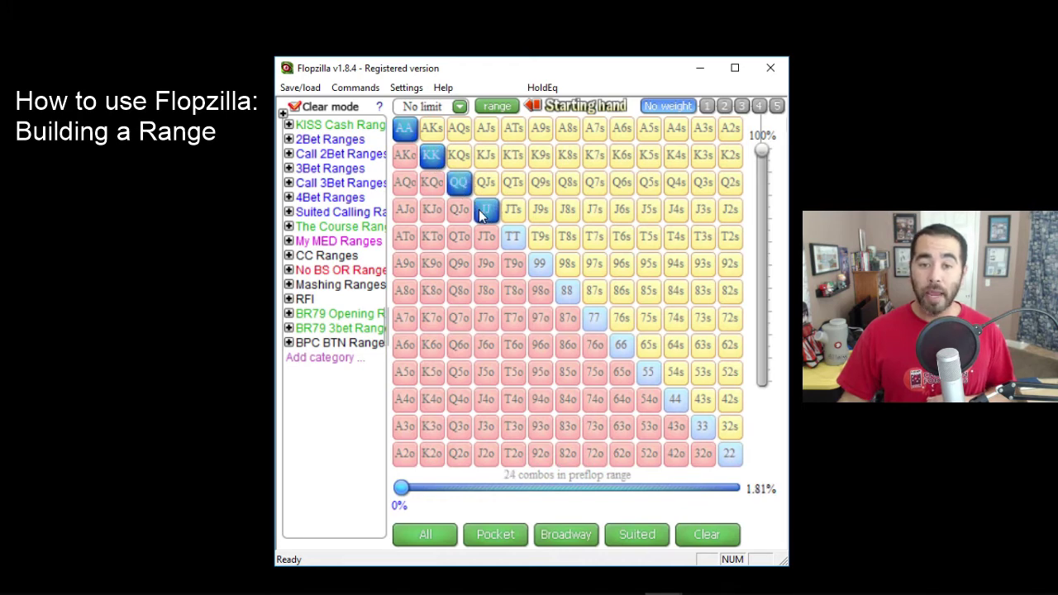
{"action": "left_click", "coordinate": [438, 132]}
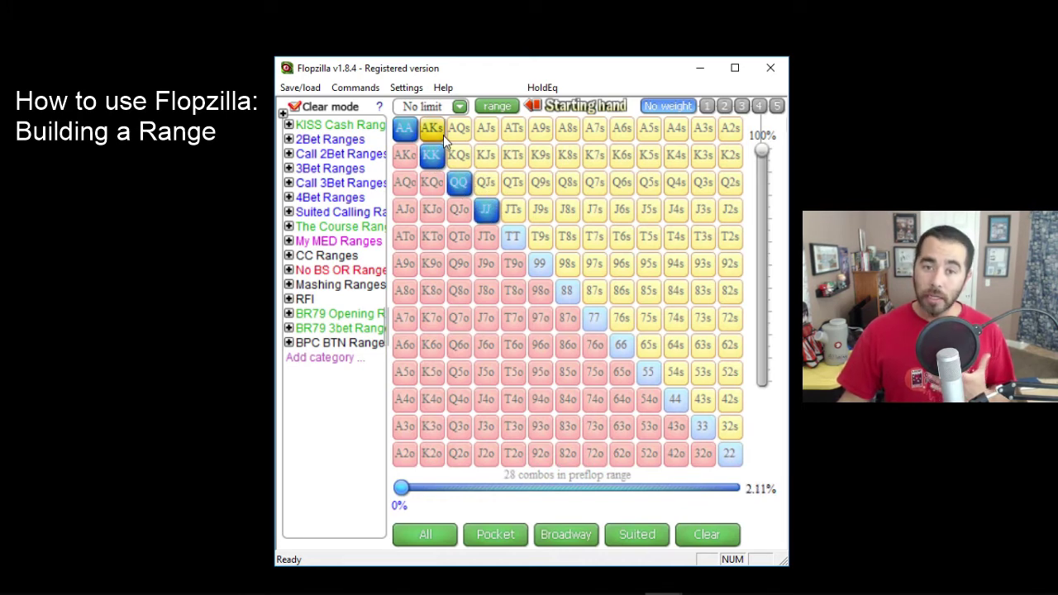
Drag in extra suited broadways and pairs, then deselect them to return to 28 combos (2.11%).
{"action": "mouse_move", "coordinate": [444, 141]}
{"action": "left_mouse_down"}
{"action": "mouse_move", "coordinate": [499, 135]}
{"action": "mouse_move", "coordinate": [512, 148]}
{"action": "mouse_move", "coordinate": [518, 158]}
{"action": "mouse_move", "coordinate": [459, 159]}
{"action": "mouse_move", "coordinate": [513, 197]}
{"action": "mouse_move", "coordinate": [539, 271]}
{"action": "mouse_move", "coordinate": [623, 348]}
{"action": "mouse_move", "coordinate": [563, 320]}
{"action": "mouse_move", "coordinate": [541, 293]}
{"action": "left_mouse_up"}
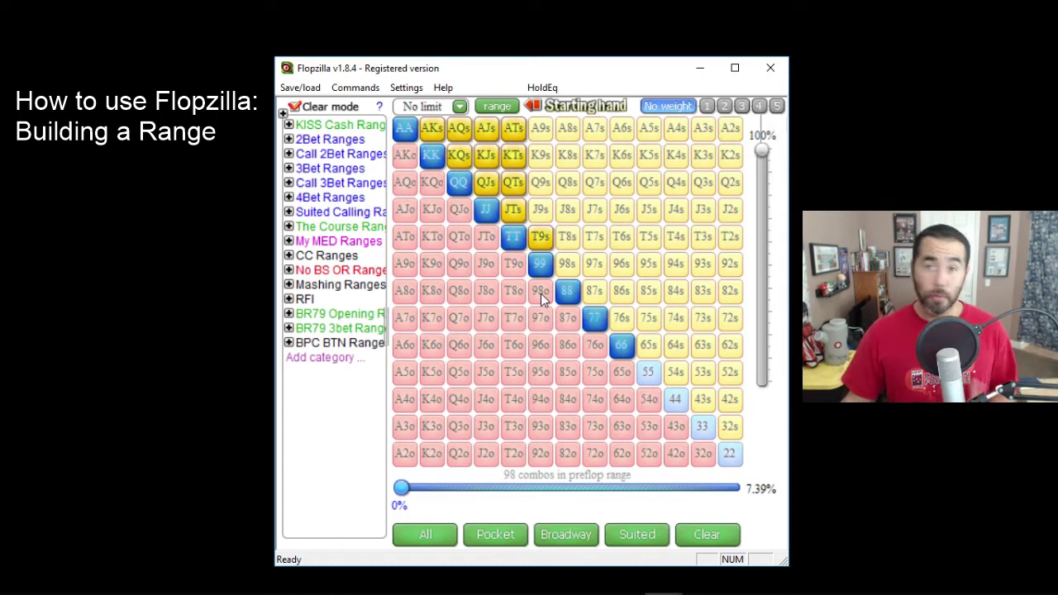
{"action": "left_click", "coordinate": [621, 345]}
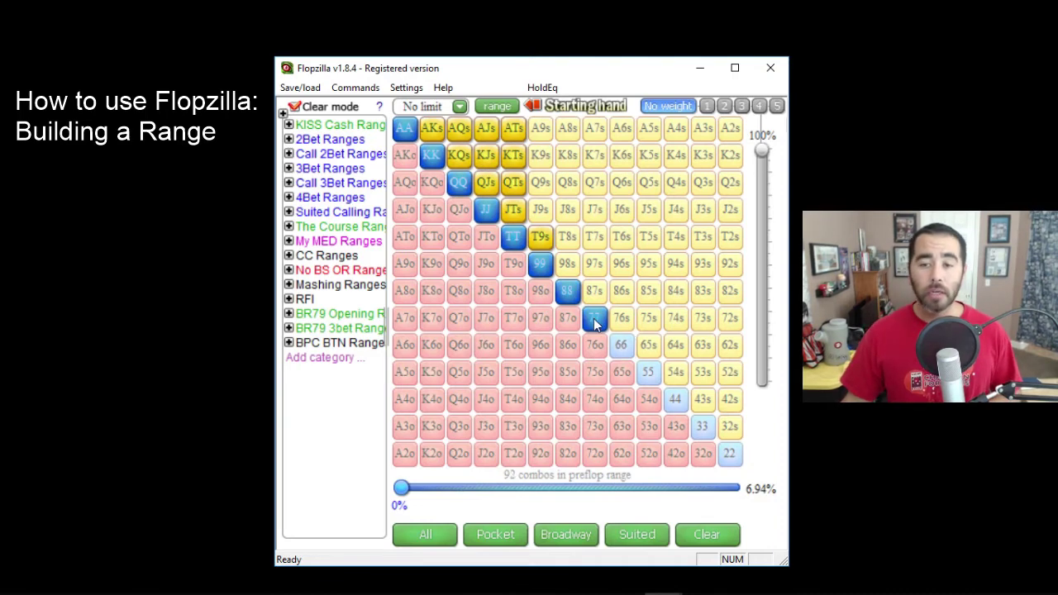
{"action": "left_click", "coordinate": [594, 321]}
{"action": "left_click", "coordinate": [567, 291]}
{"action": "left_click", "coordinate": [540, 264]}
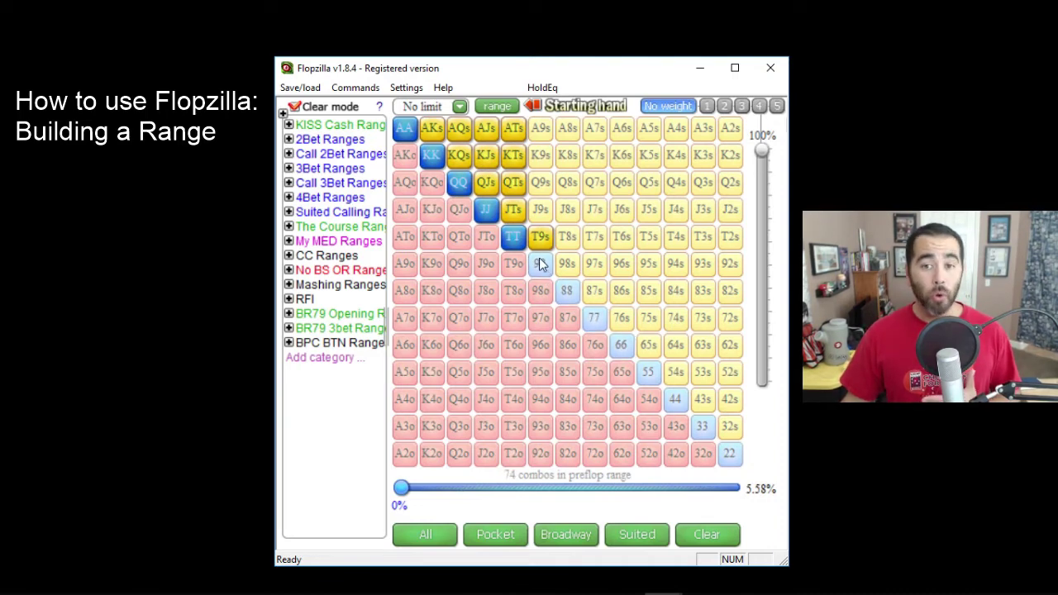
{"action": "mouse_move", "coordinate": [540, 237]}
{"action": "left_mouse_down"}
{"action": "mouse_move", "coordinate": [512, 237]}
{"action": "mouse_move", "coordinate": [517, 153]}
{"action": "mouse_move", "coordinate": [475, 161]}
{"action": "mouse_move", "coordinate": [492, 187]}
{"action": "left_mouse_up"}
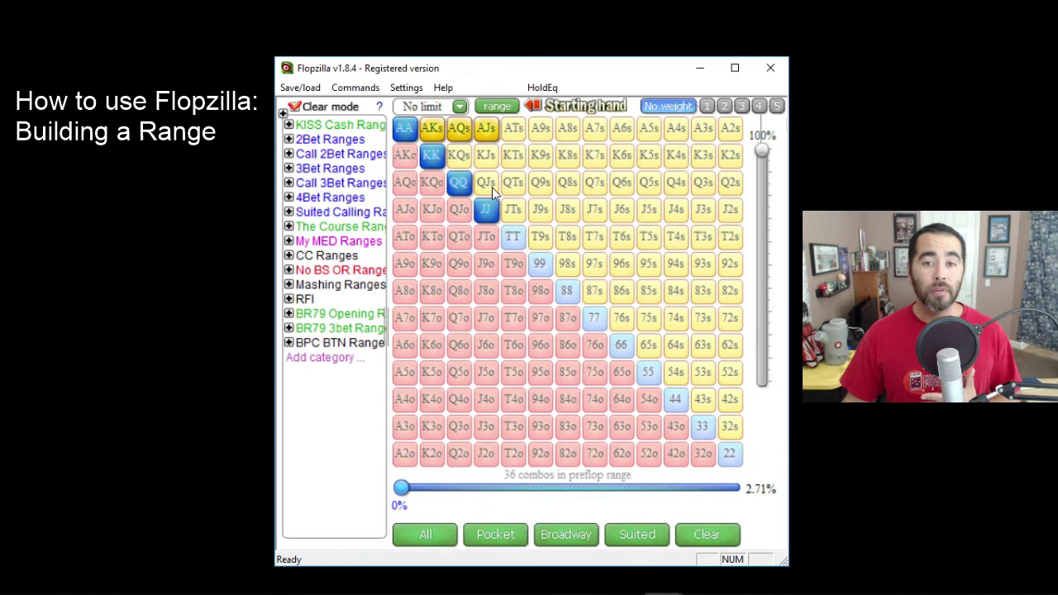
{"action": "left_click", "coordinate": [487, 129]}
{"action": "left_click", "coordinate": [460, 129]}
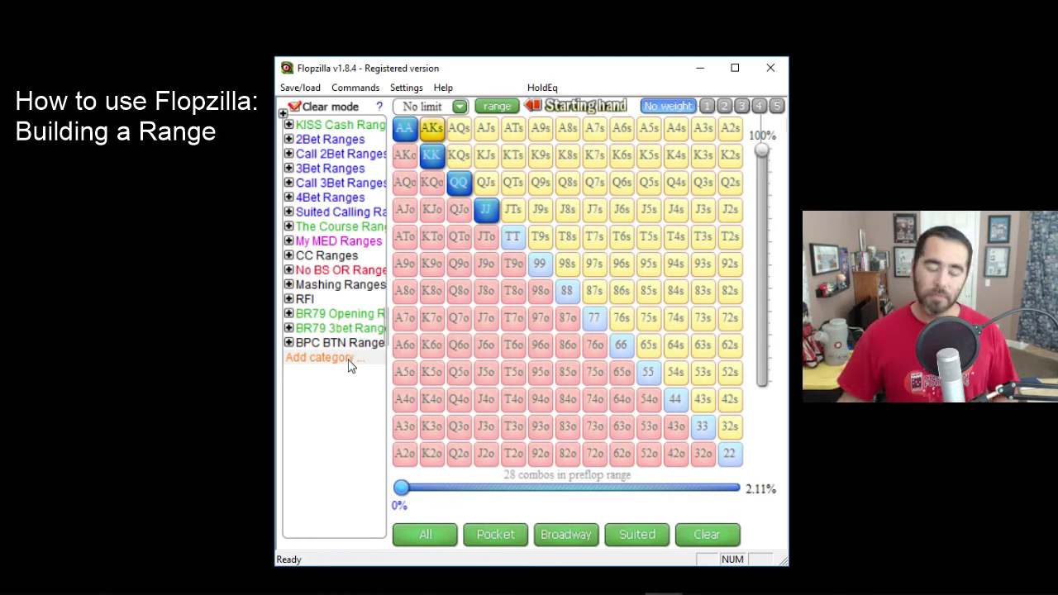
Add a range category named 'New Ranges' and colour its name green.
{"action": "left_click", "coordinate": [348, 361]}
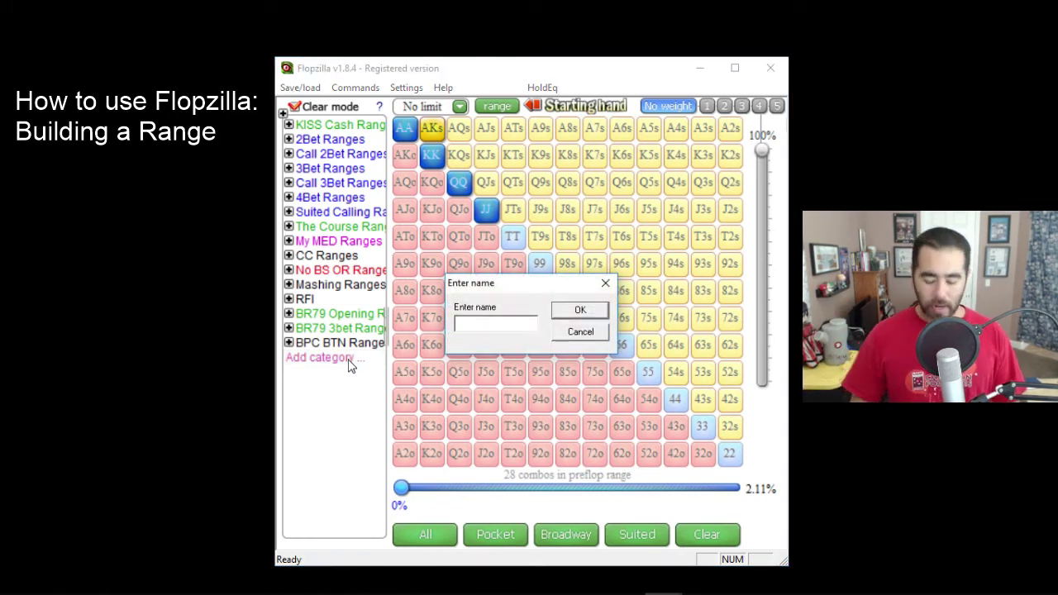
{"action": "type", "text": "New Ranges"}
{"action": "key", "text": "Return"}
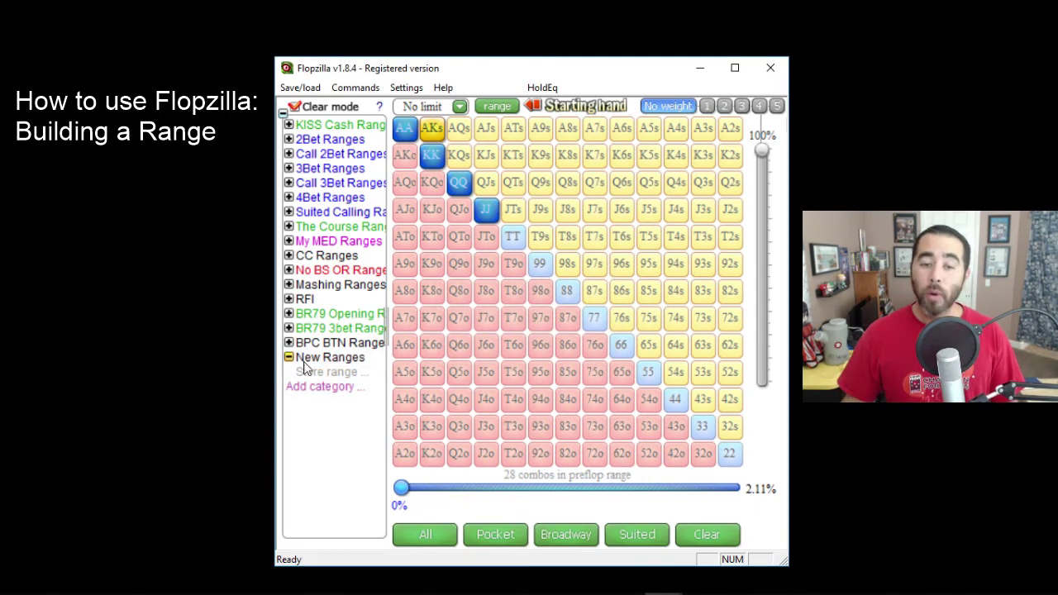
{"action": "right_click", "coordinate": [316, 360]}
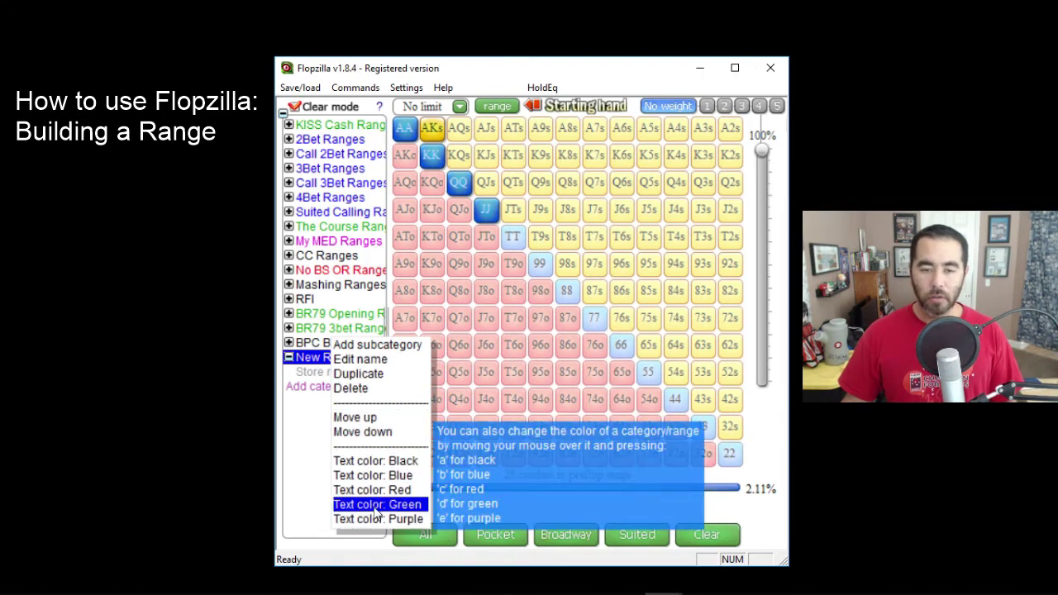
{"action": "left_click", "coordinate": [376, 506]}
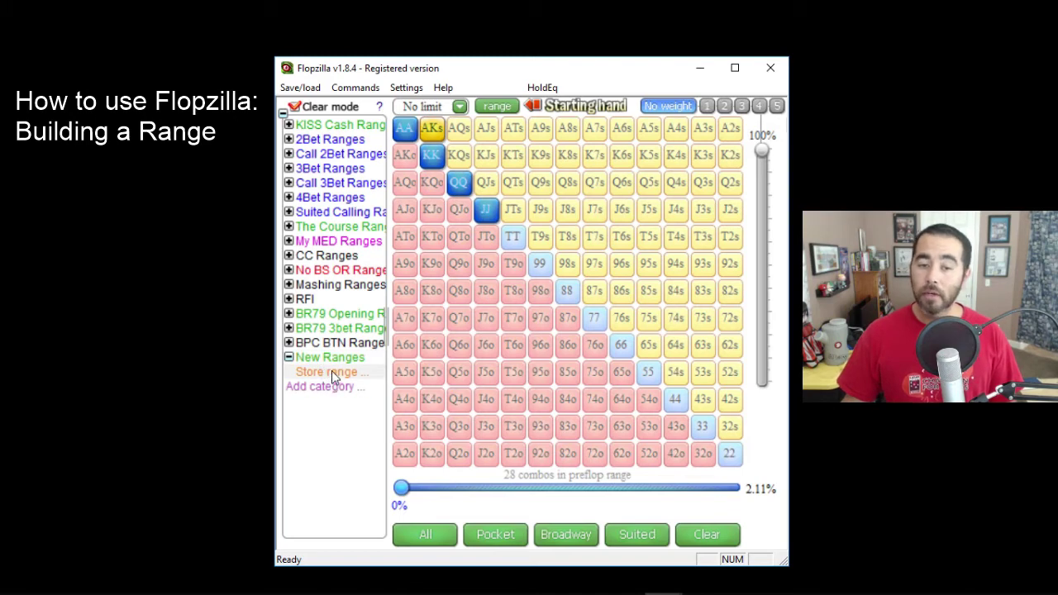
Store the 28-combo range as '3bet 2%' under New Ranges, then clear the matrix.
{"action": "left_click", "coordinate": [332, 371]}
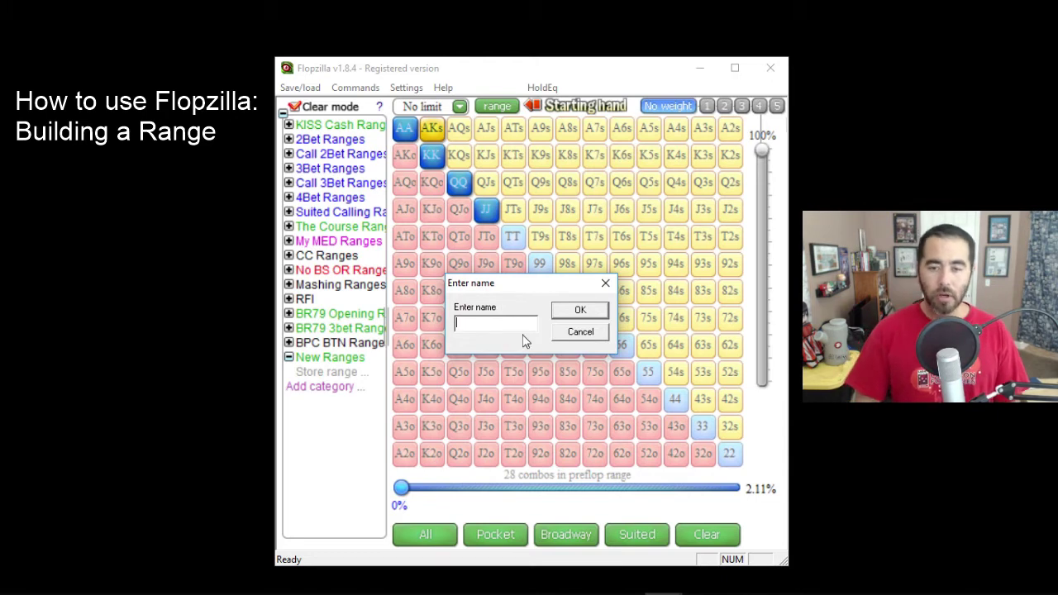
{"action": "type", "text": "3bet 2"}
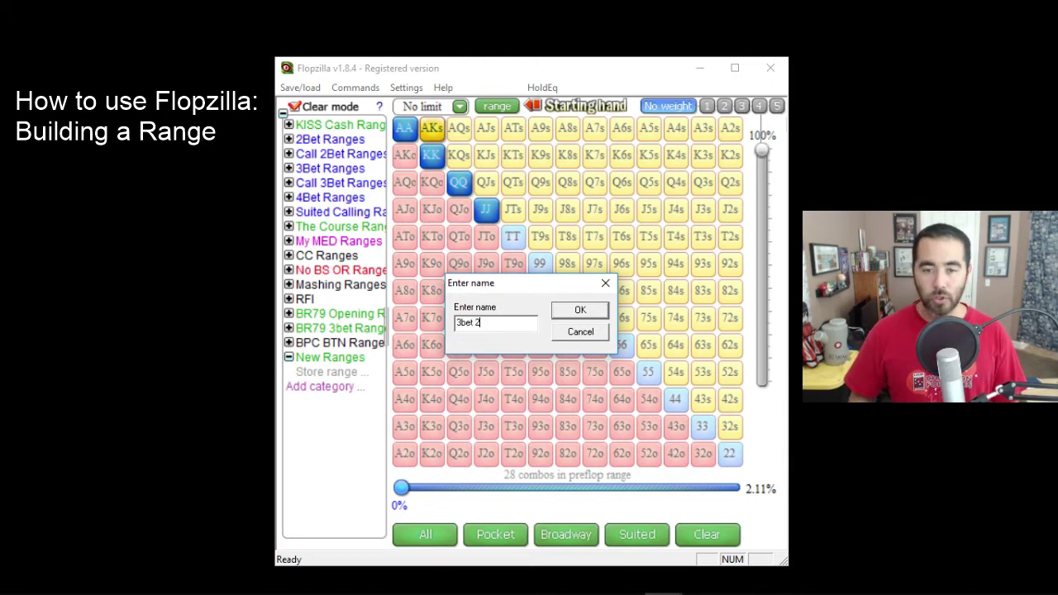
{"action": "type", "text": "%"}
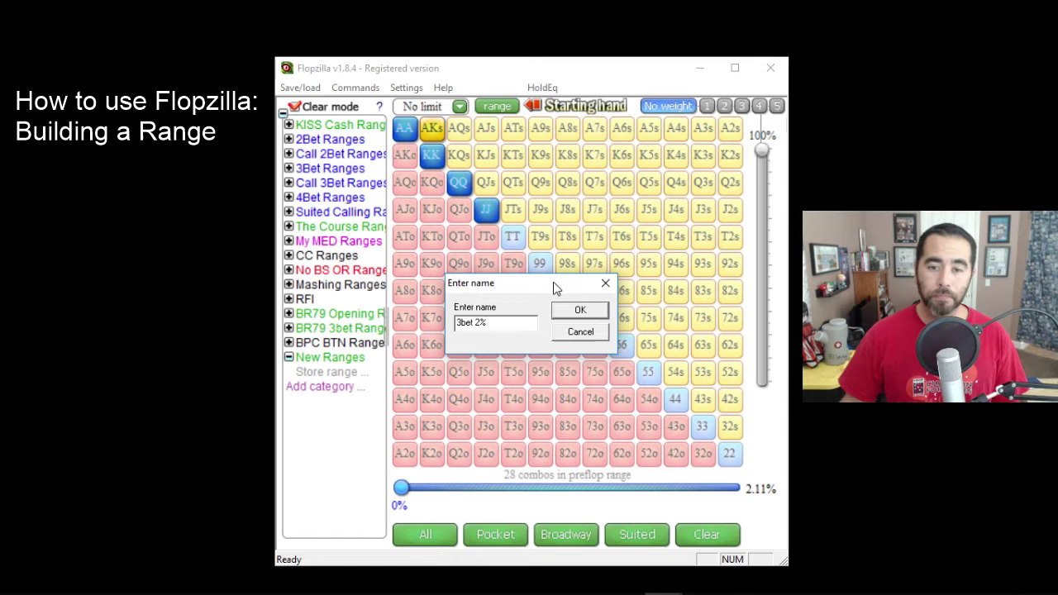
{"action": "left_click", "coordinate": [579, 310]}
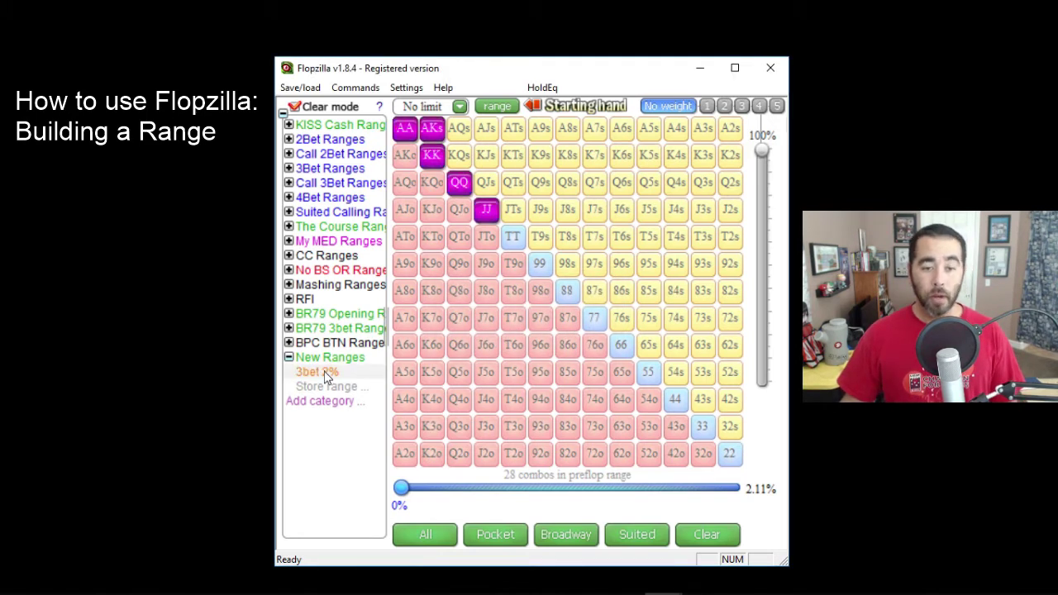
{"action": "left_click", "coordinate": [707, 535]}
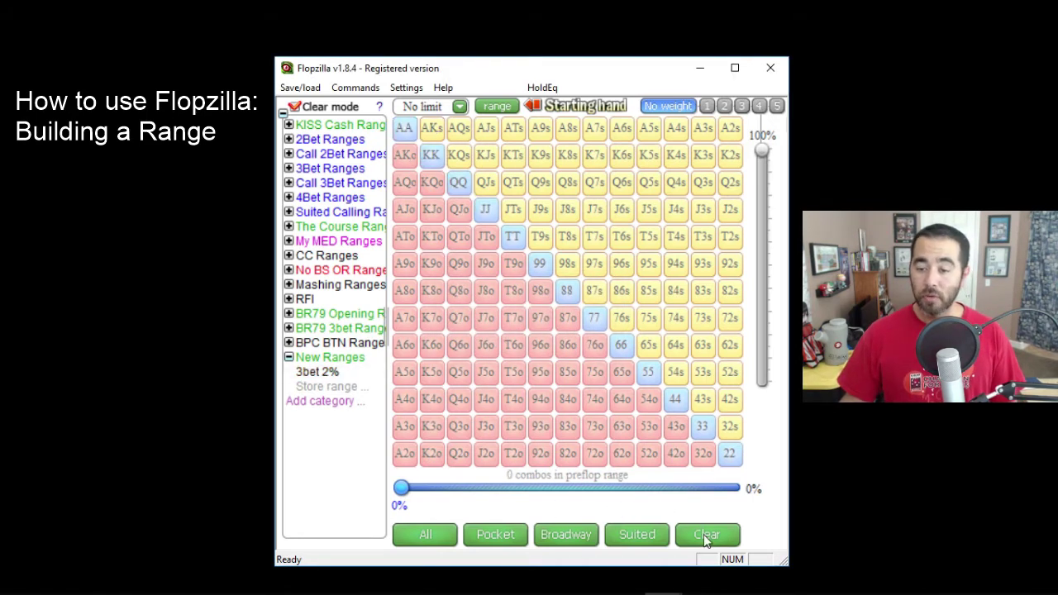
Load '3bet 2%' and add AKo, AQs, TT–88, AJs, KQs and AQo for 82 combos.
{"action": "left_click", "coordinate": [314, 372]}
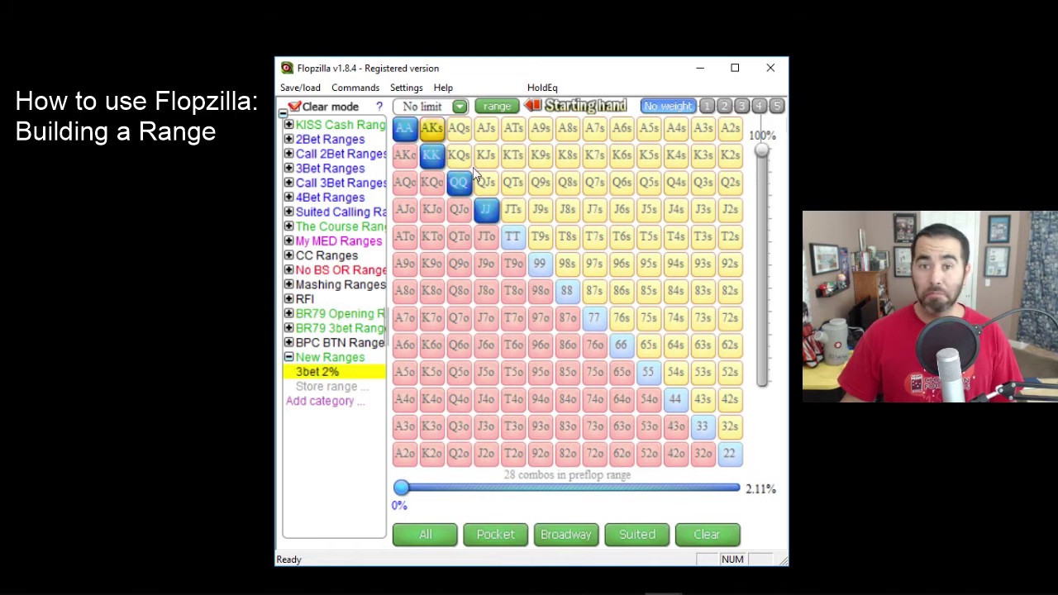
{"action": "left_click", "coordinate": [414, 161]}
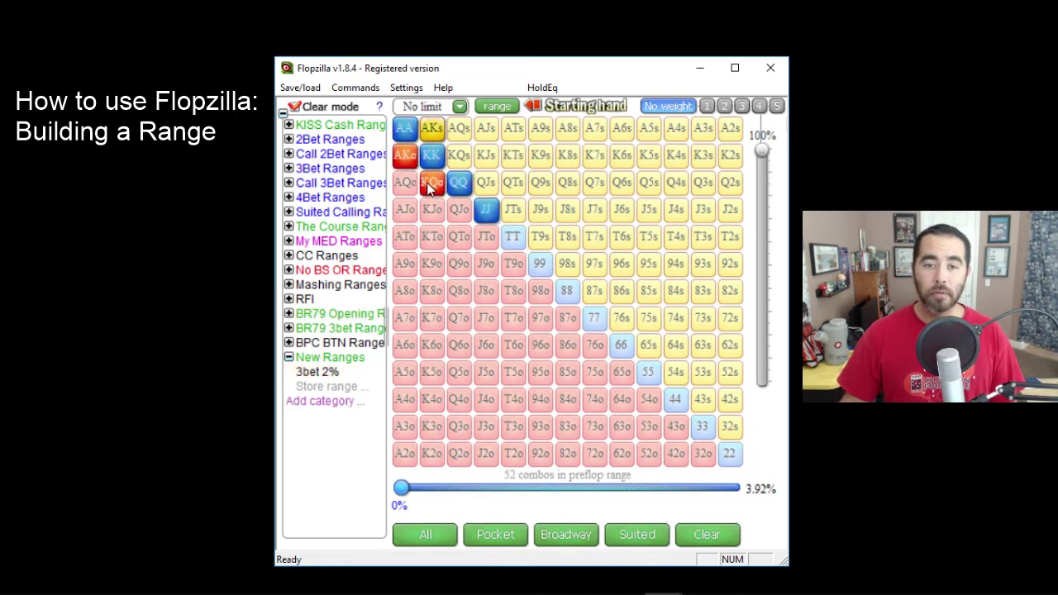
{"action": "left_click", "coordinate": [460, 132]}
{"action": "left_click_drag", "start_coordinate": [513, 237], "coordinate": [569, 293]}
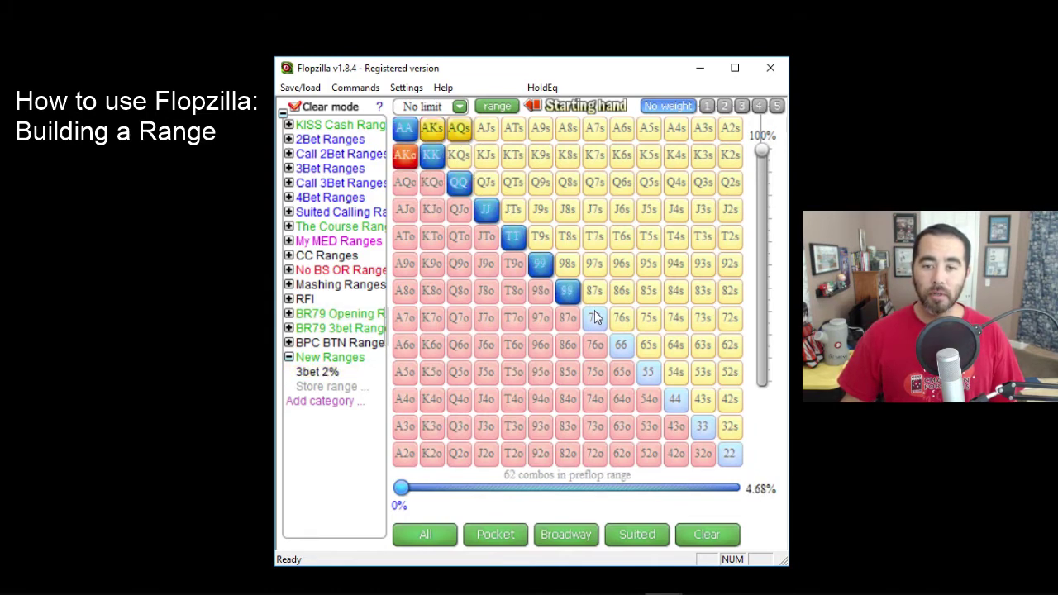
{"action": "left_click", "coordinate": [597, 324]}
{"action": "left_click", "coordinate": [486, 128]}
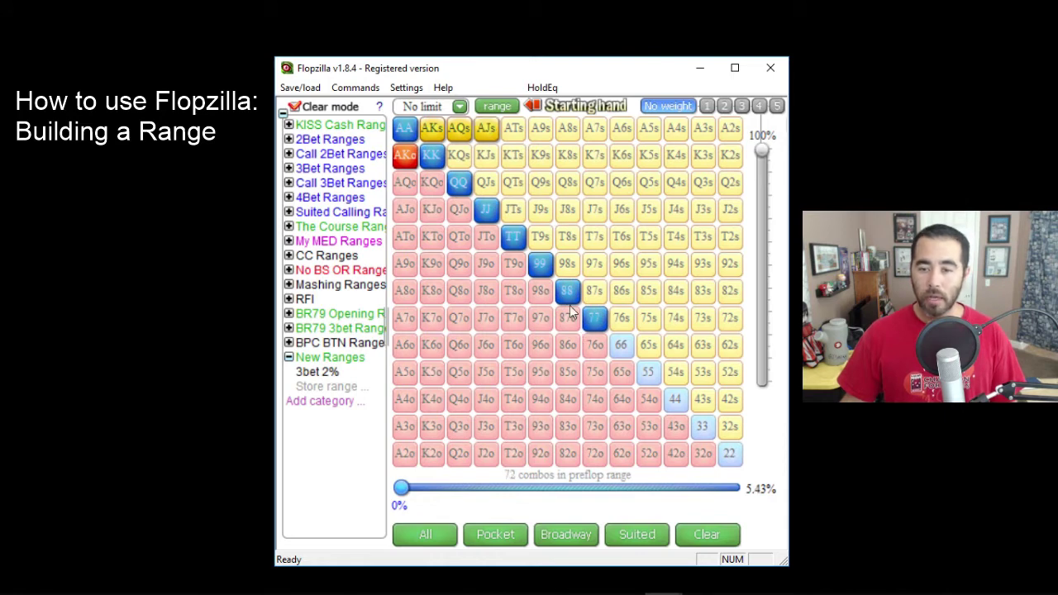
{"action": "left_click", "coordinate": [595, 321]}
{"action": "left_click", "coordinate": [465, 155]}
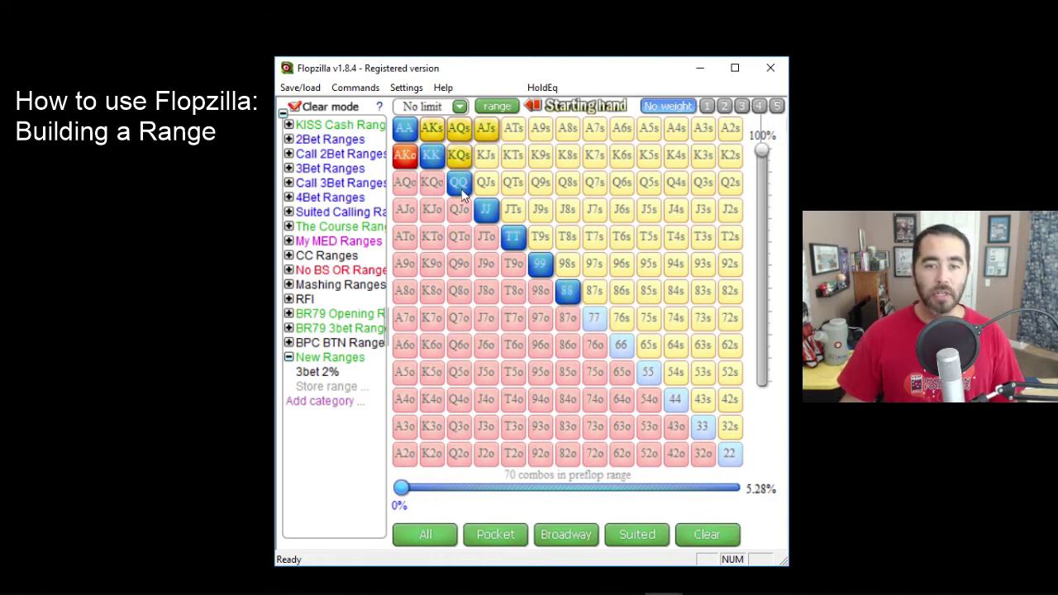
{"action": "left_click", "coordinate": [406, 182]}
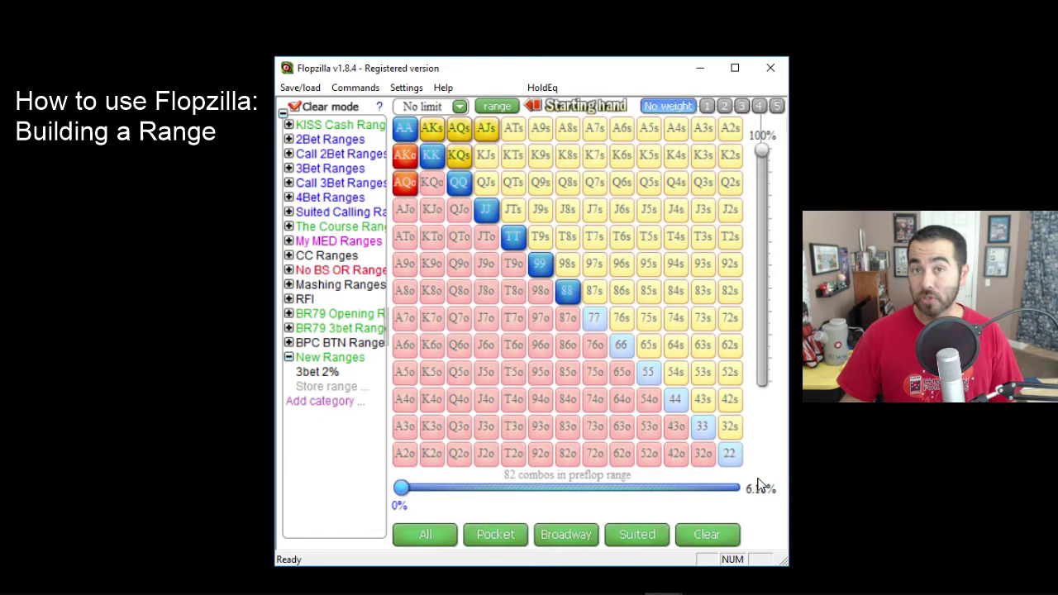
Store this range as '3bet 6%', load it from the tree, then clear the matrix.
{"action": "left_click", "coordinate": [346, 387]}
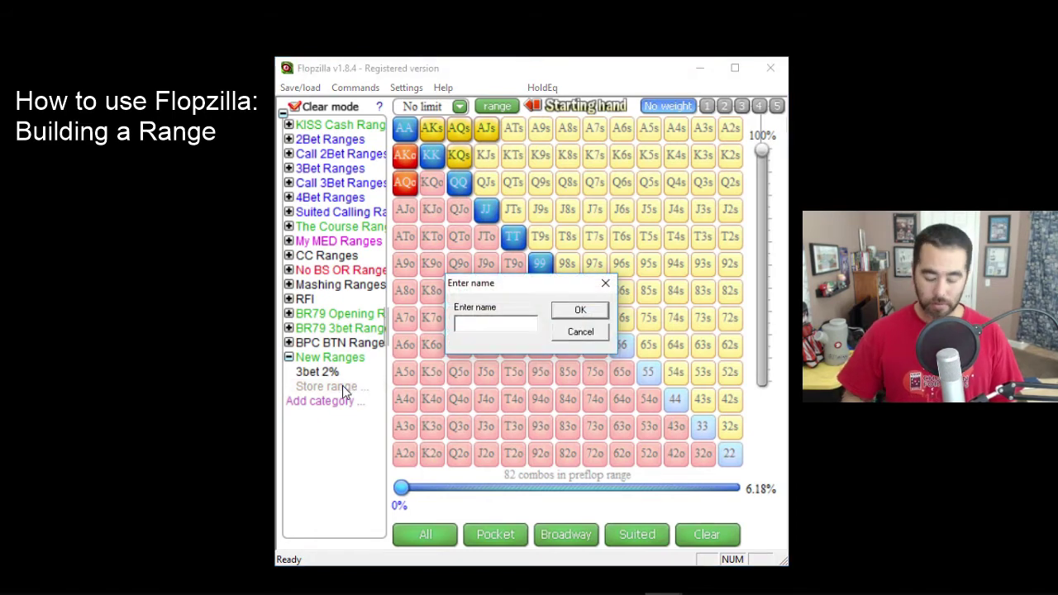
{"action": "type", "text": "3bet 6"}
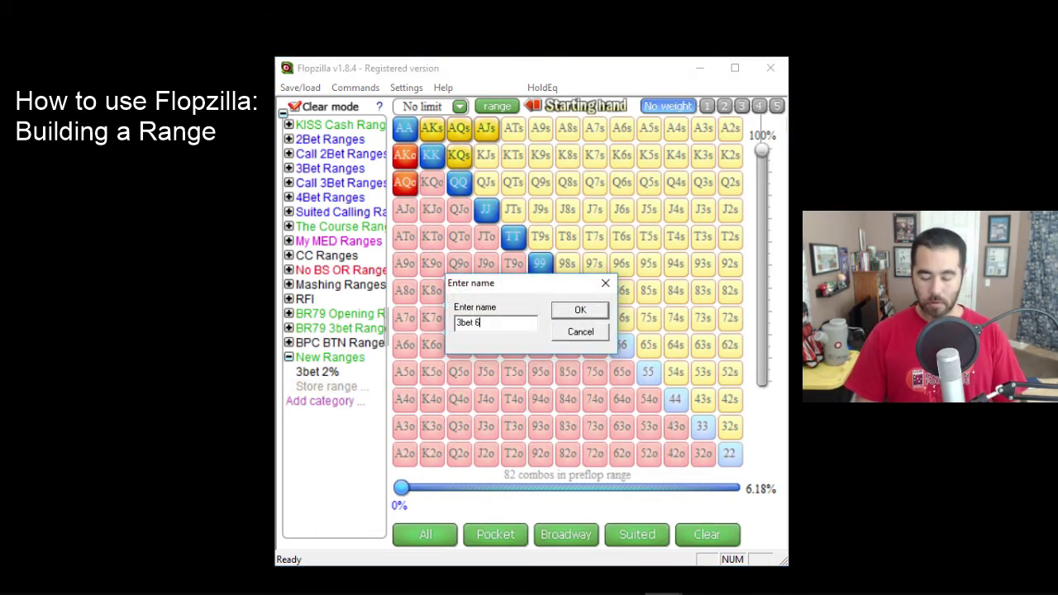
{"action": "type", "text": "%"}
{"action": "key", "text": "Return"}
{"action": "left_click", "coordinate": [325, 374]}
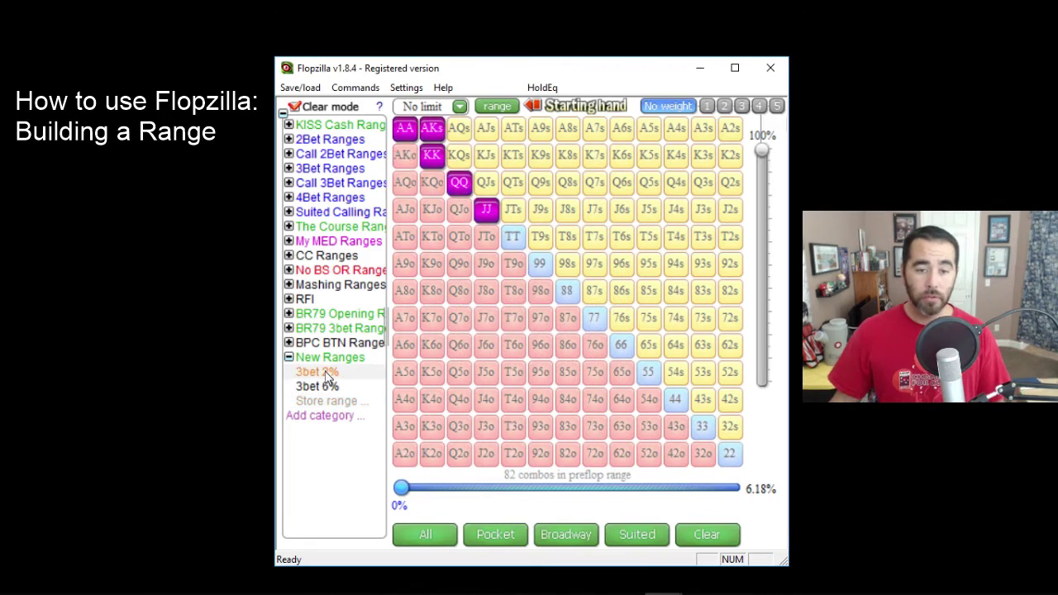
{"action": "left_click", "coordinate": [329, 385]}
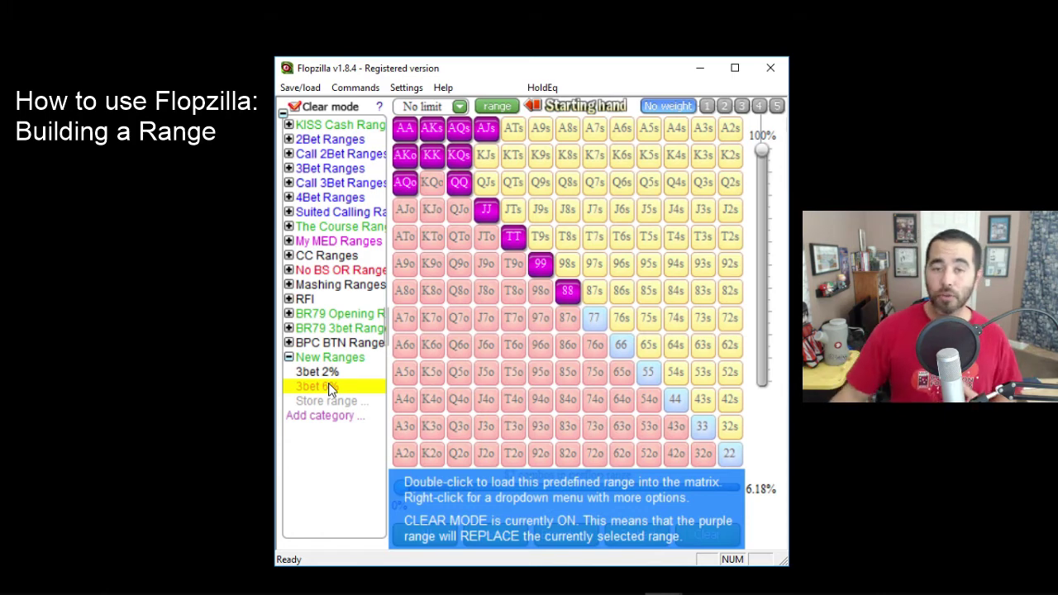
{"action": "double_click", "coordinate": [329, 385]}
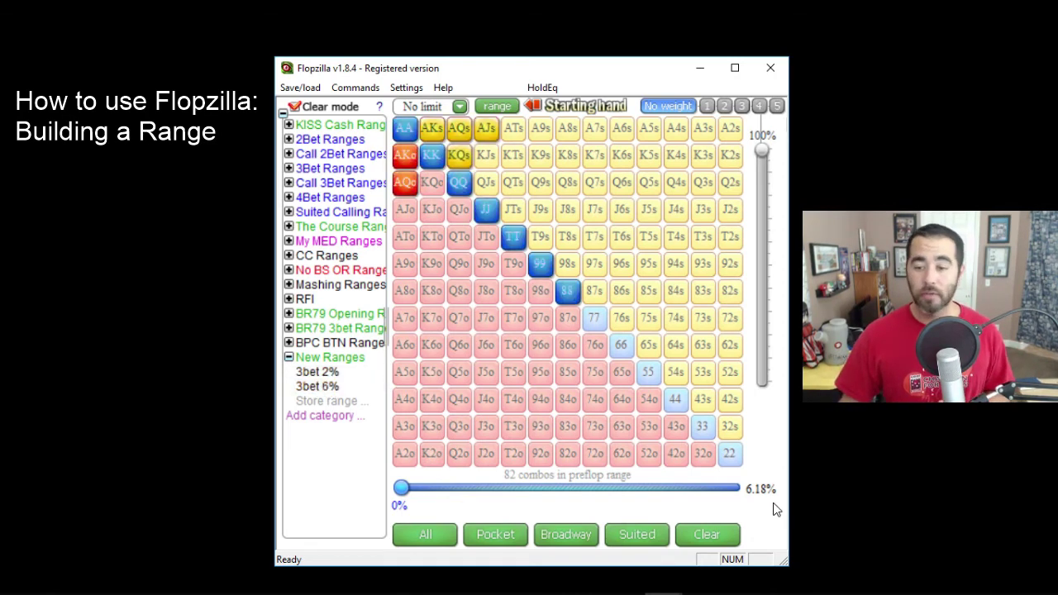
{"action": "left_click", "coordinate": [723, 543]}
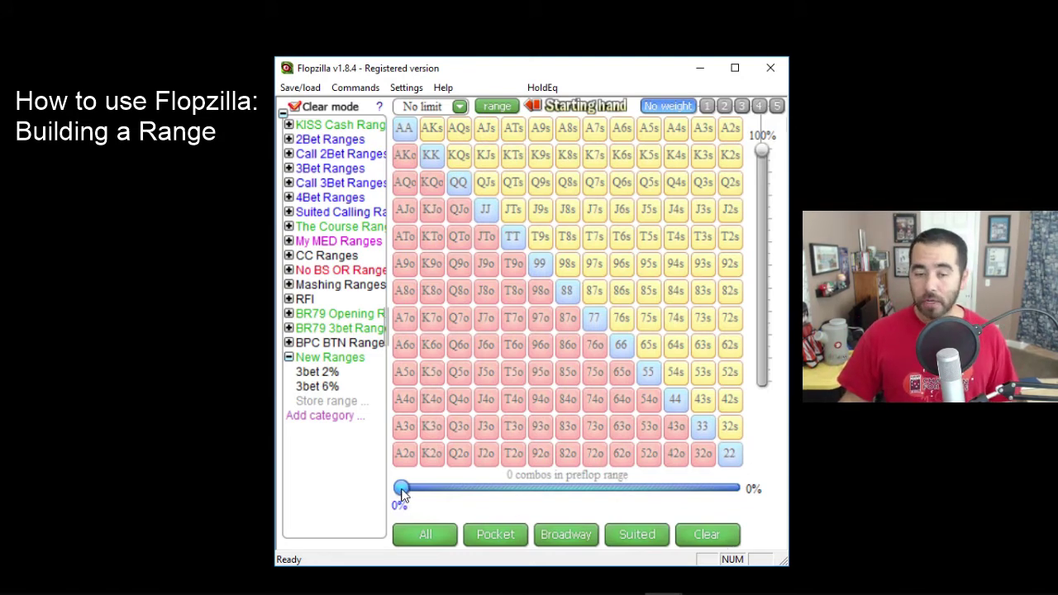
Fill the top 28.6% with the slider, keep No limit ranking, then clear the range.
{"action": "left_click_drag", "start_coordinate": [402, 488], "coordinate": [496, 489]}
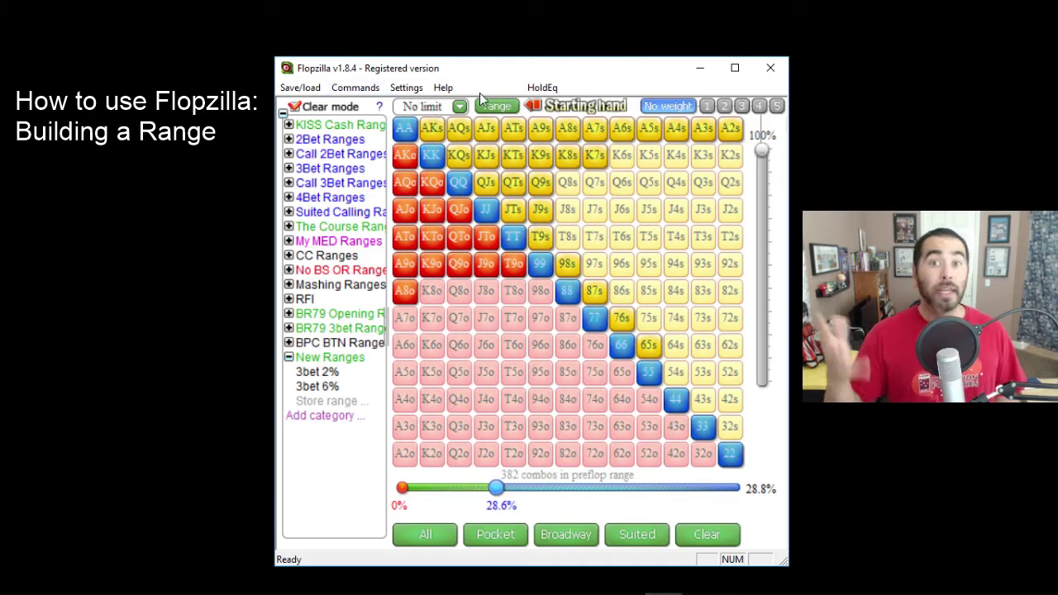
{"action": "left_click", "coordinate": [459, 108]}
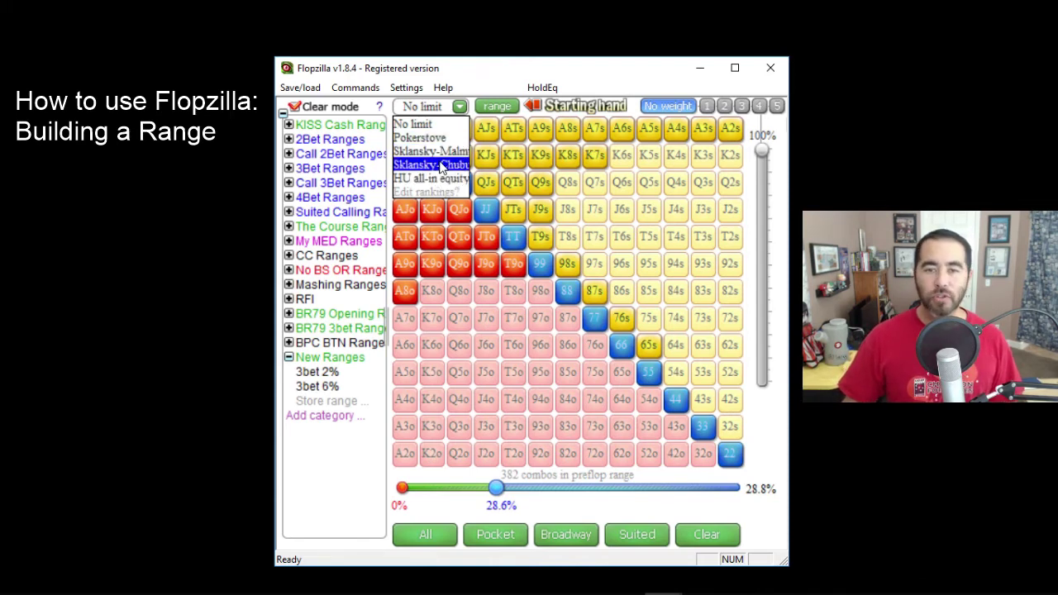
{"action": "left_click", "coordinate": [417, 130]}
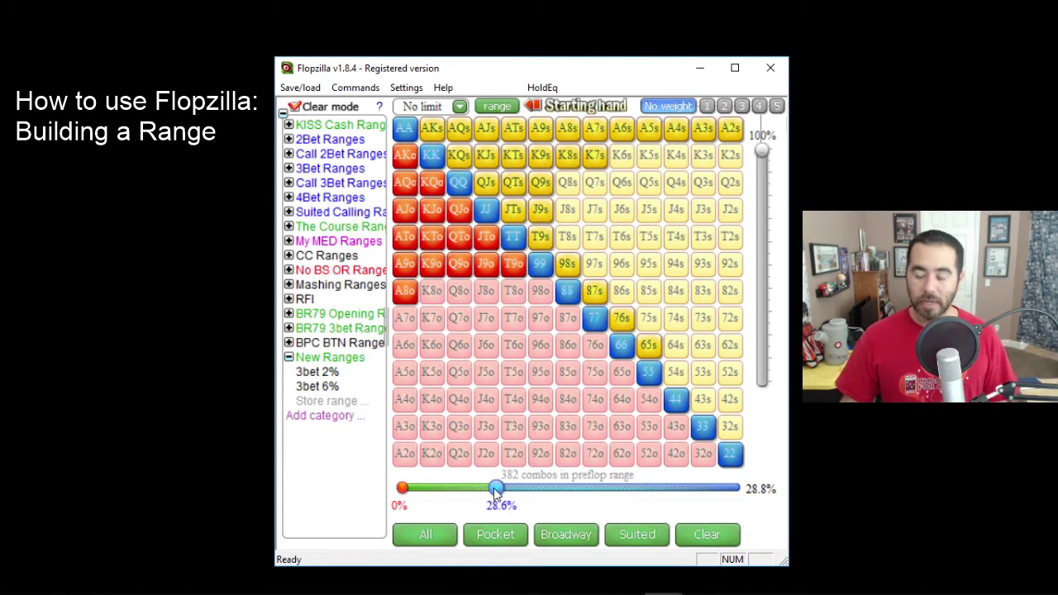
{"action": "left_click", "coordinate": [703, 537]}
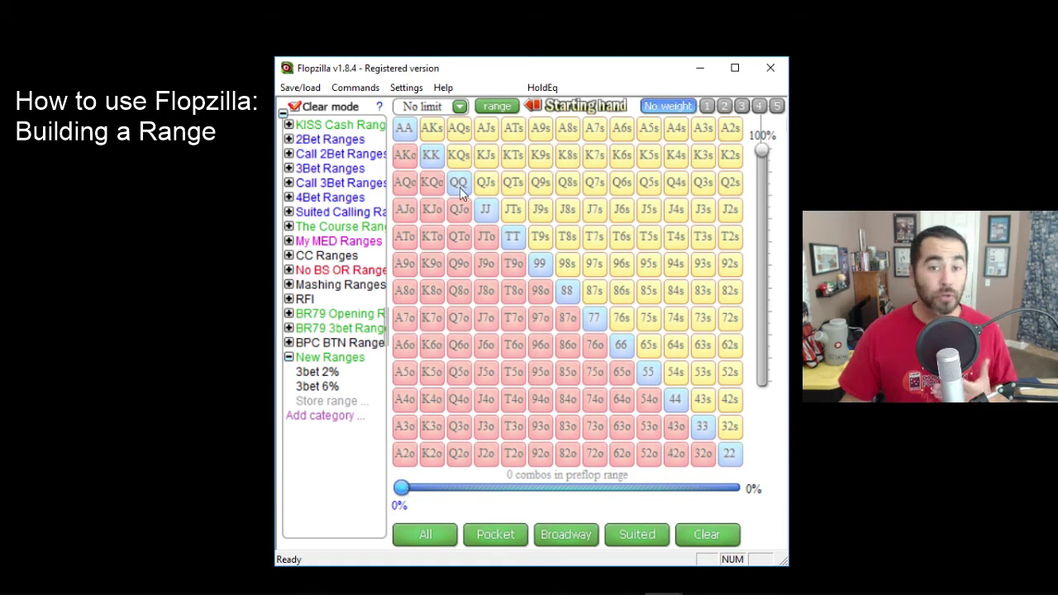
Slide to about 20%, drop K9s, Q9s and QTo, and add A4s–A2s for 262 combos.
{"action": "left_click_drag", "start_coordinate": [403, 490], "coordinate": [470, 489]}
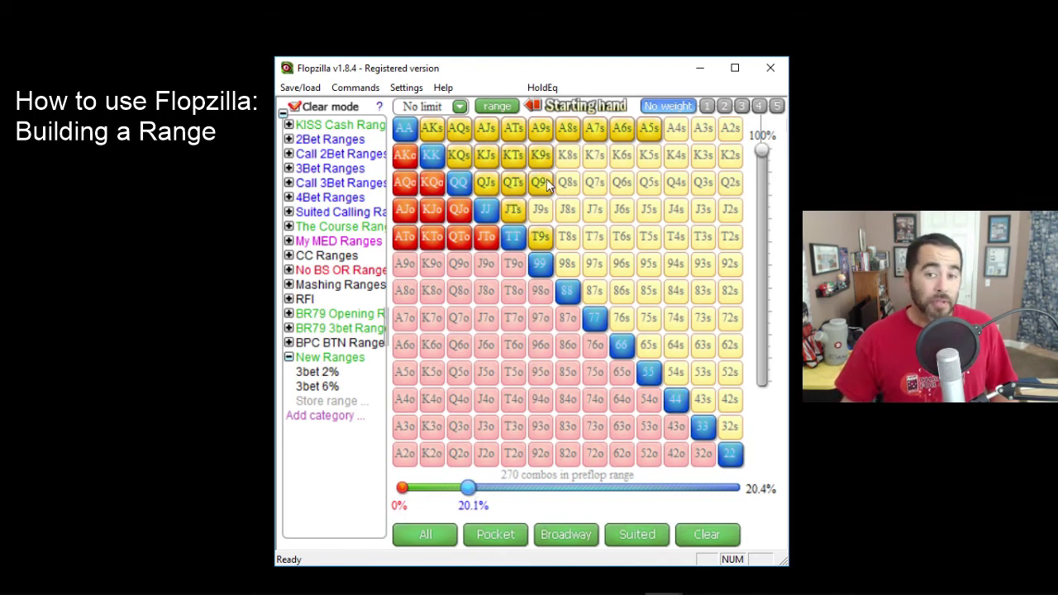
{"action": "left_click_drag", "start_coordinate": [546, 178], "coordinate": [546, 182]}
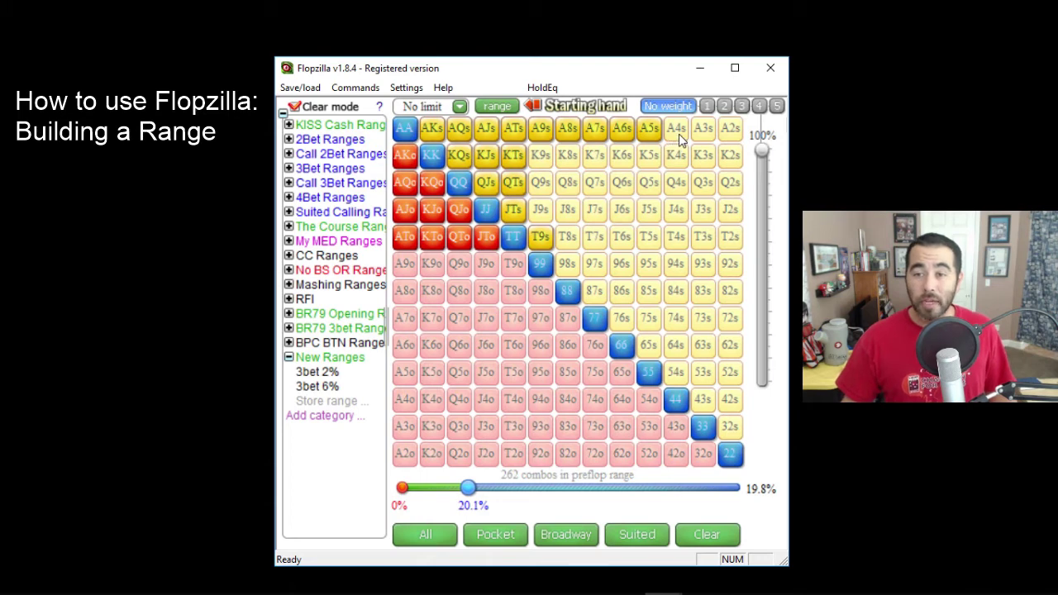
{"action": "left_click_drag", "start_coordinate": [684, 140], "coordinate": [730, 136]}
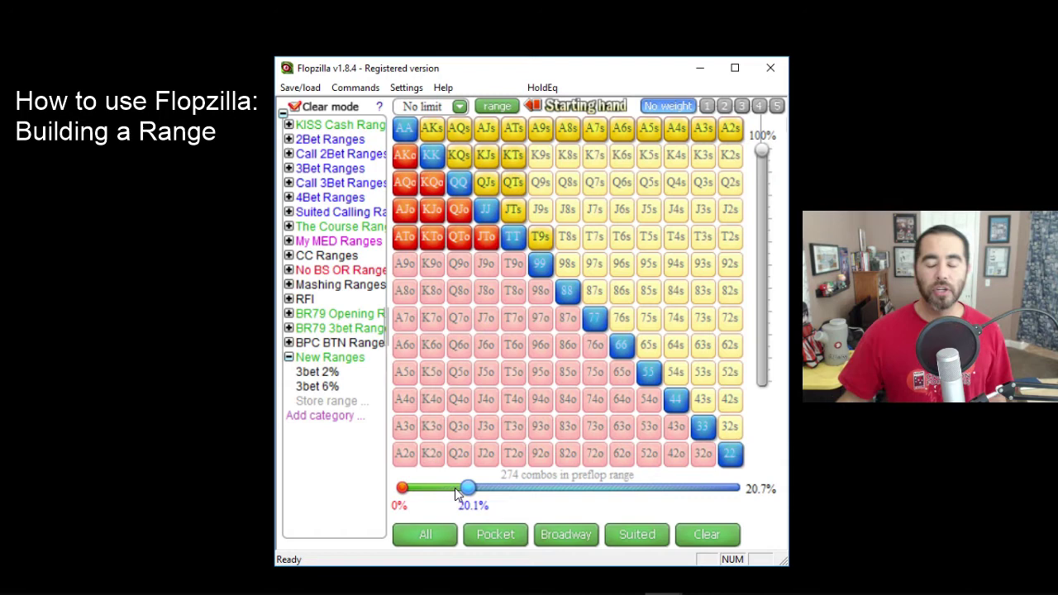
{"action": "left_click", "coordinate": [459, 237]}
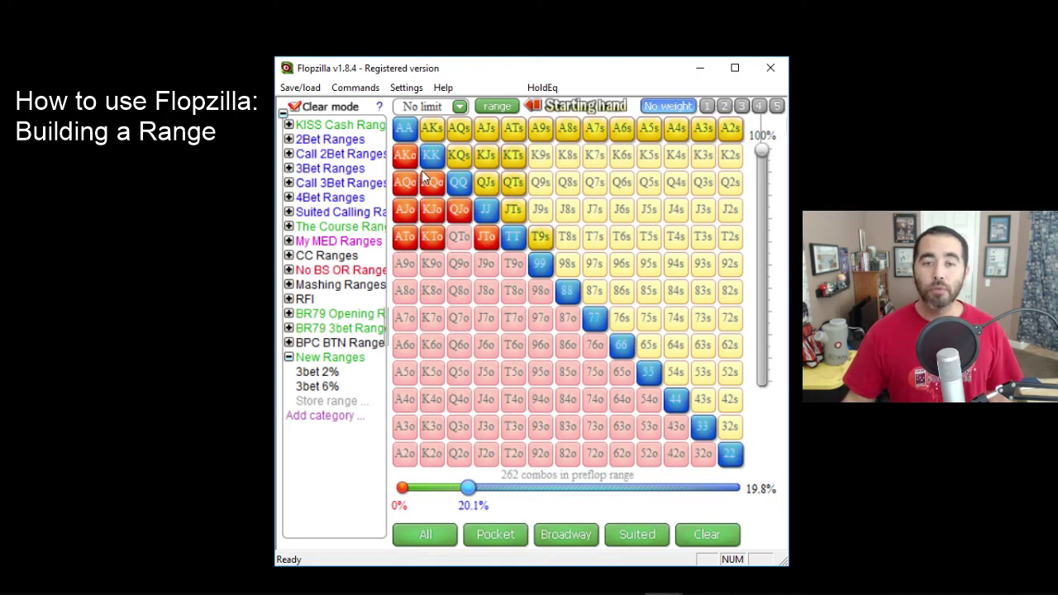
{"action": "left_click", "coordinate": [403, 135]}
{"action": "left_click", "coordinate": [432, 156]}
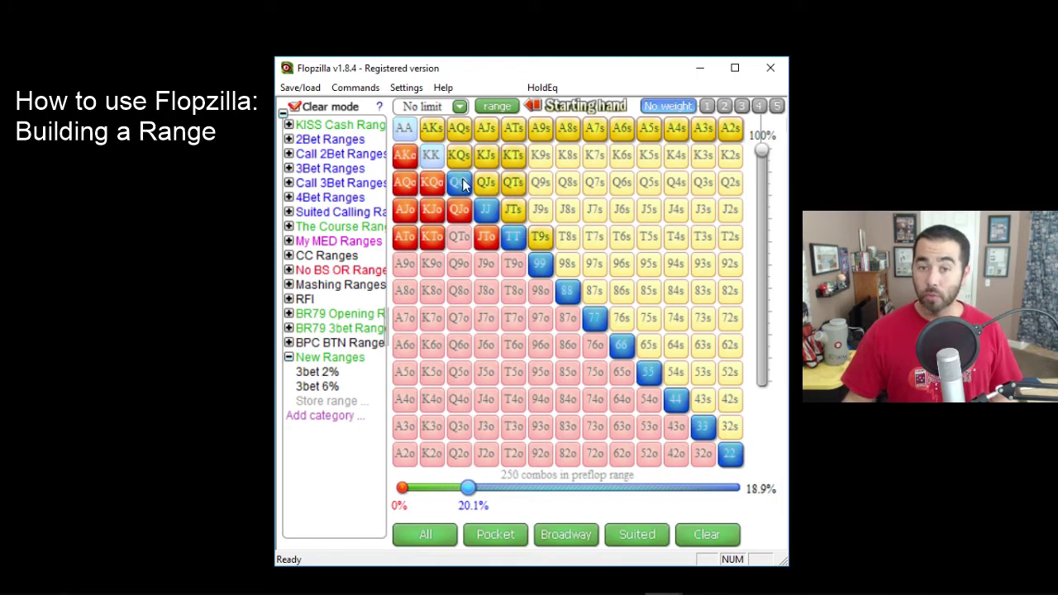
{"action": "left_click", "coordinate": [459, 180]}
{"action": "left_click", "coordinate": [459, 180]}
{"action": "left_click", "coordinate": [432, 155]}
{"action": "left_click", "coordinate": [405, 132]}
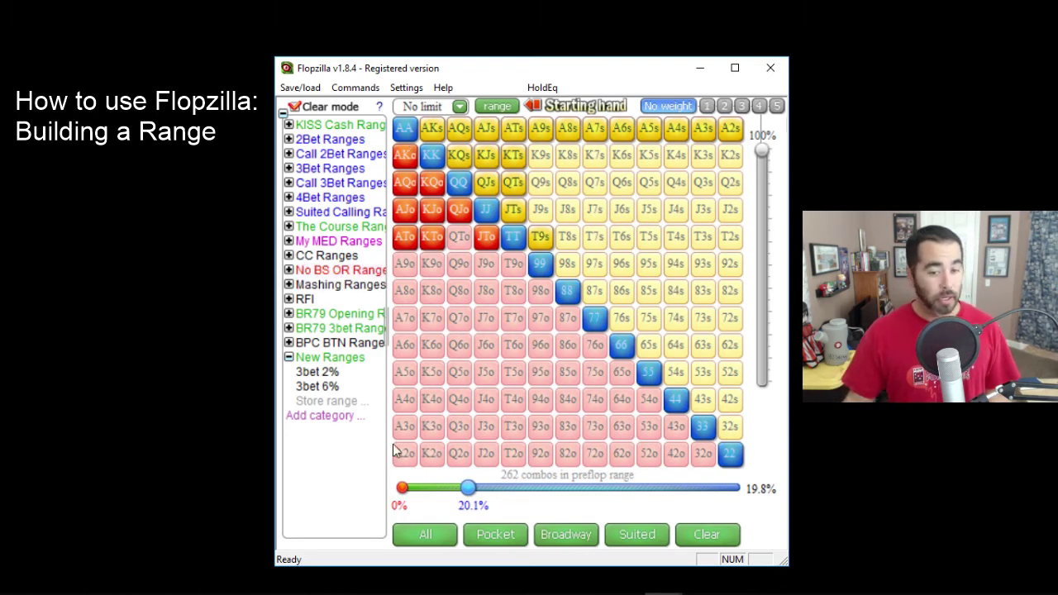
Move the left slider handle to exclude the top 7.00%, then re-add 88, 99 and QJs.
{"action": "left_click_drag", "start_coordinate": [403, 491], "coordinate": [430, 497]}
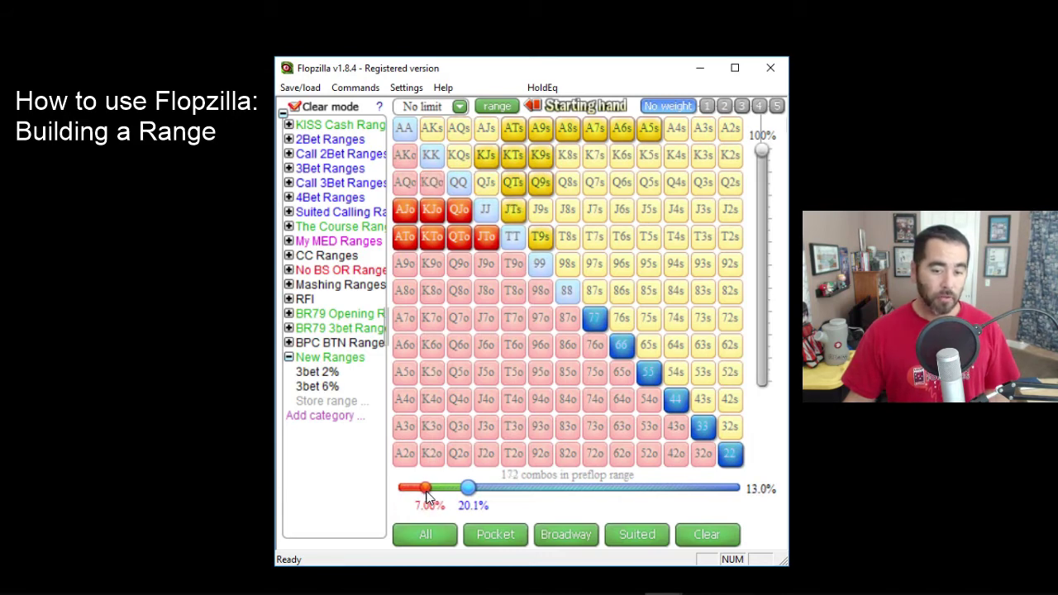
{"action": "left_click", "coordinate": [570, 296]}
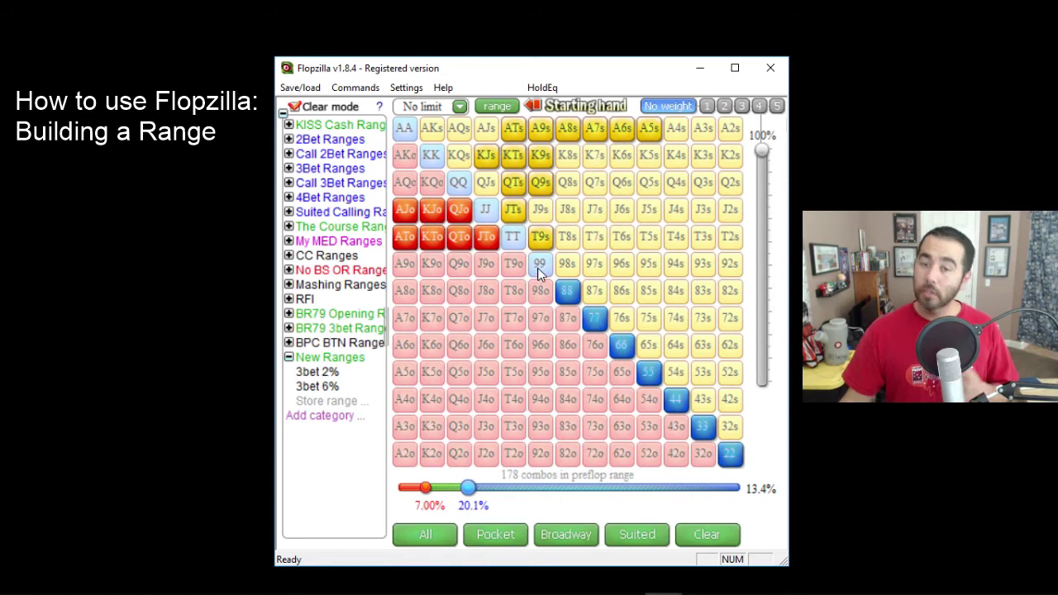
{"action": "left_click", "coordinate": [539, 273]}
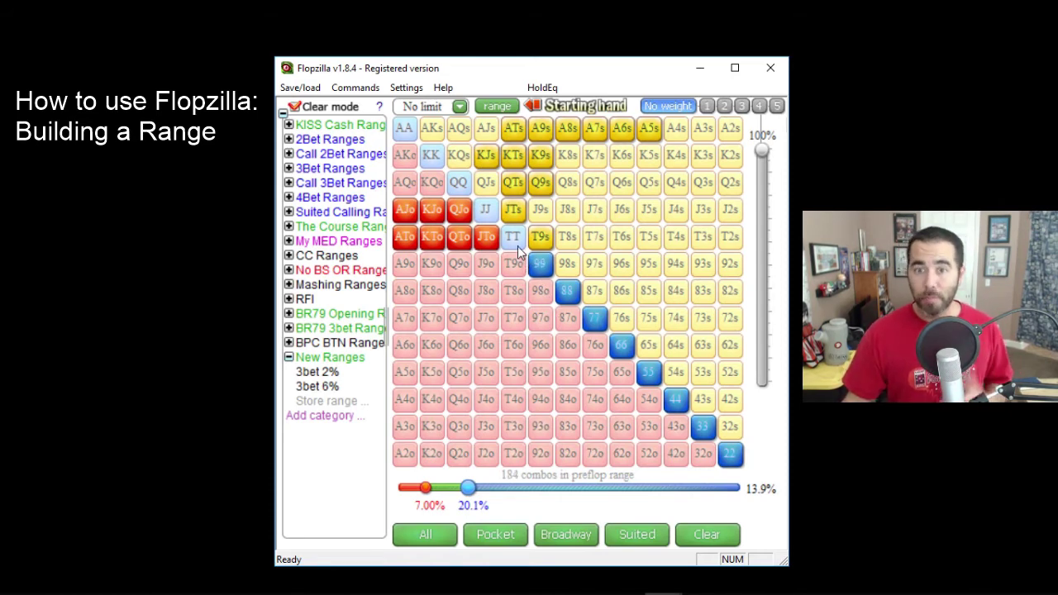
{"action": "left_click", "coordinate": [486, 189]}
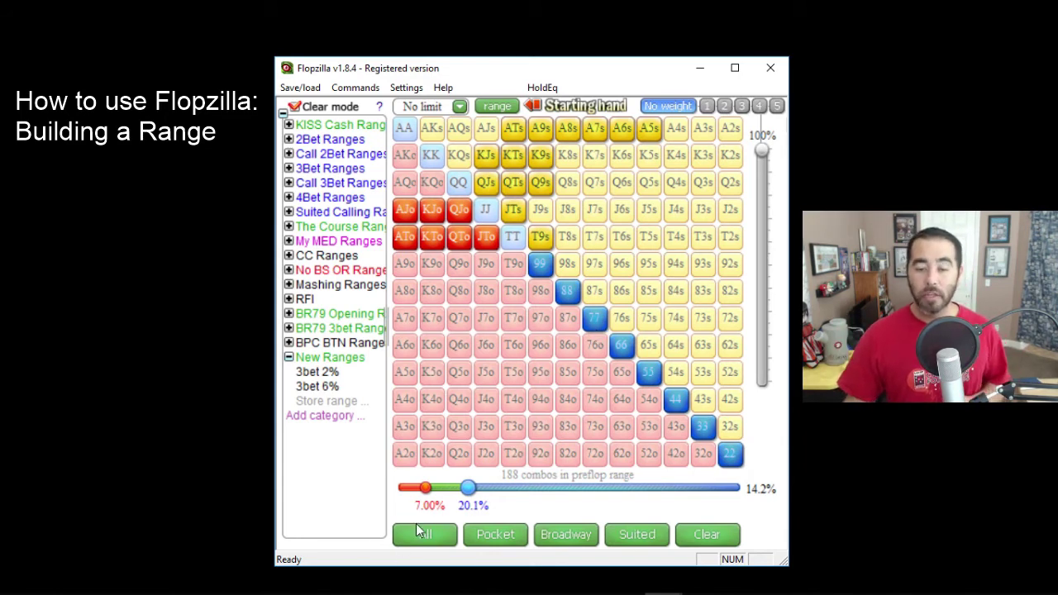
{"action": "left_click", "coordinate": [716, 535]}
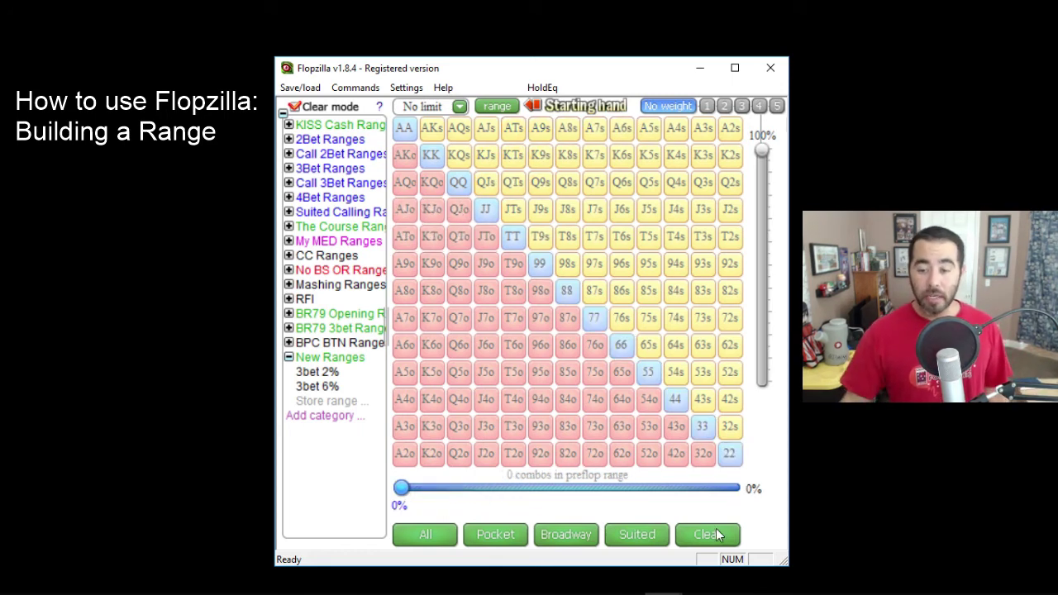
{"action": "left_click", "coordinate": [506, 534]}
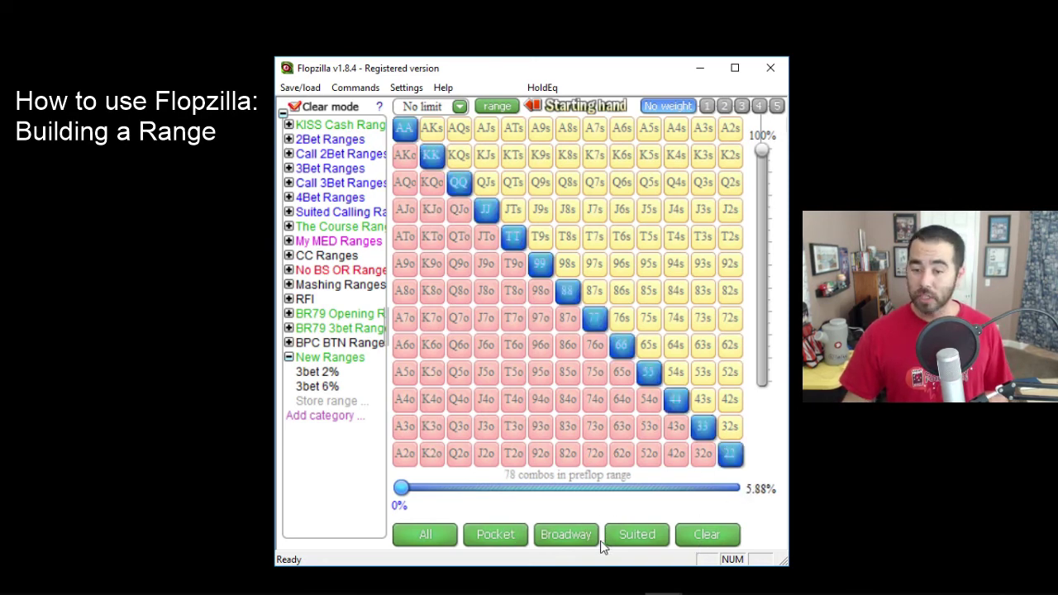
{"action": "left_click", "coordinate": [562, 535]}
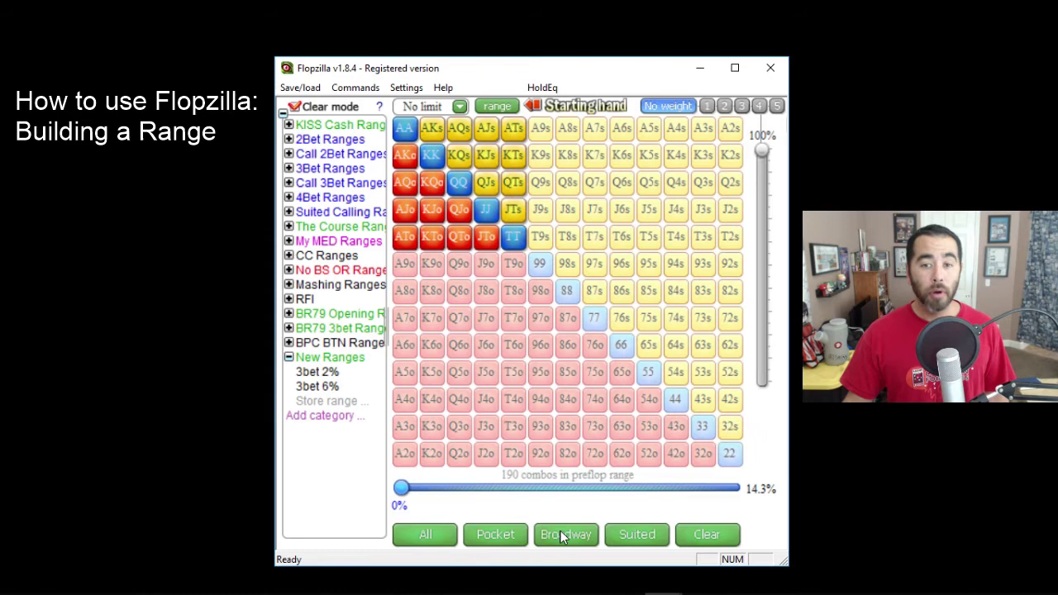
{"action": "left_click", "coordinate": [562, 535]}
{"action": "left_click", "coordinate": [634, 536]}
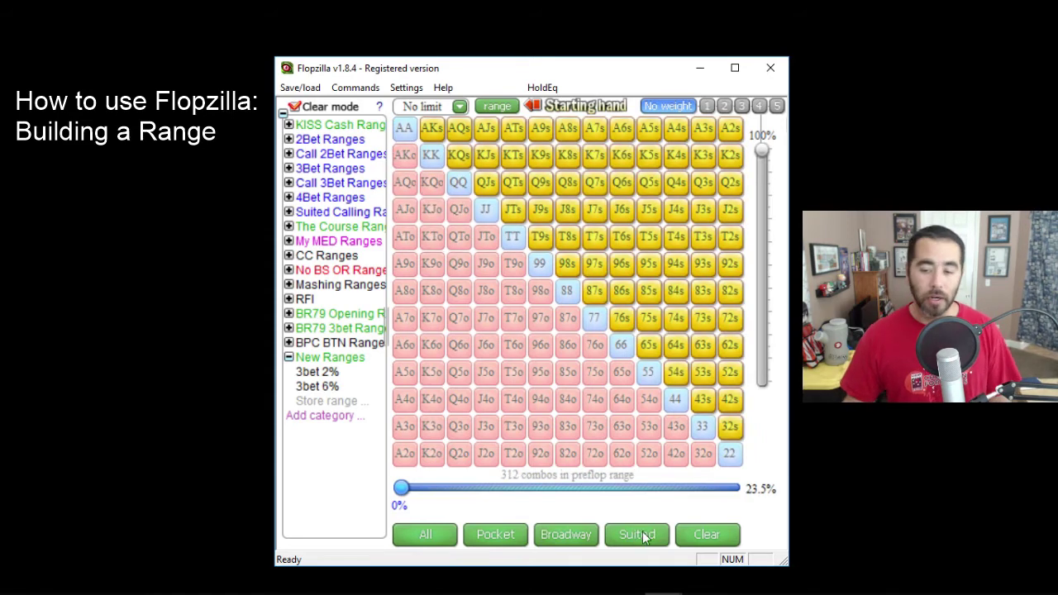
{"action": "left_click", "coordinate": [682, 536]}
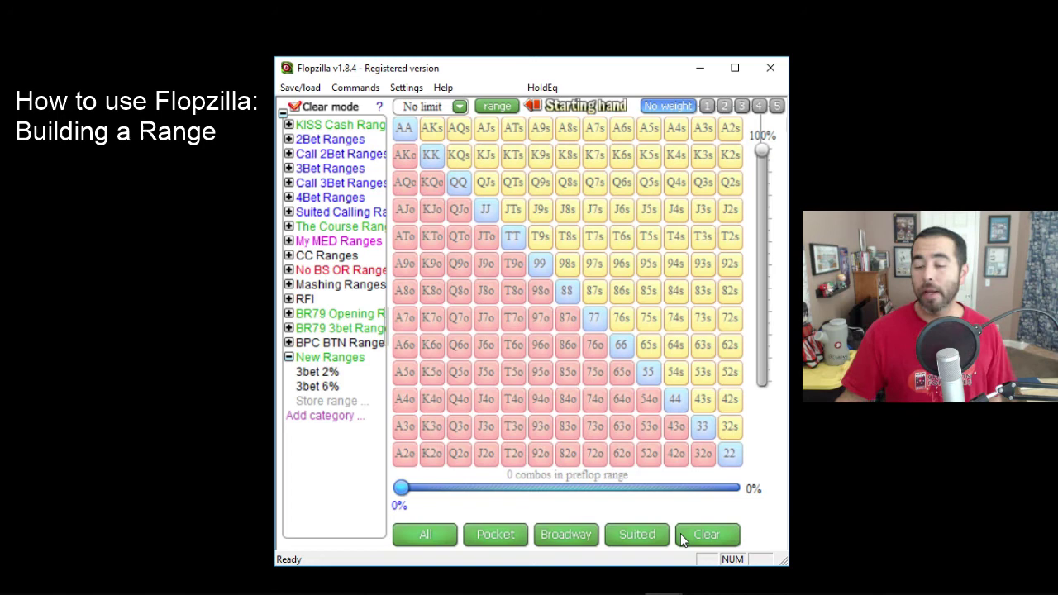
Select Pocket and Broadway, then add A9s–A2s, suited connectors, T9o/98o and A9o–A2o.
{"action": "left_click", "coordinate": [513, 536]}
{"action": "left_click", "coordinate": [558, 534]}
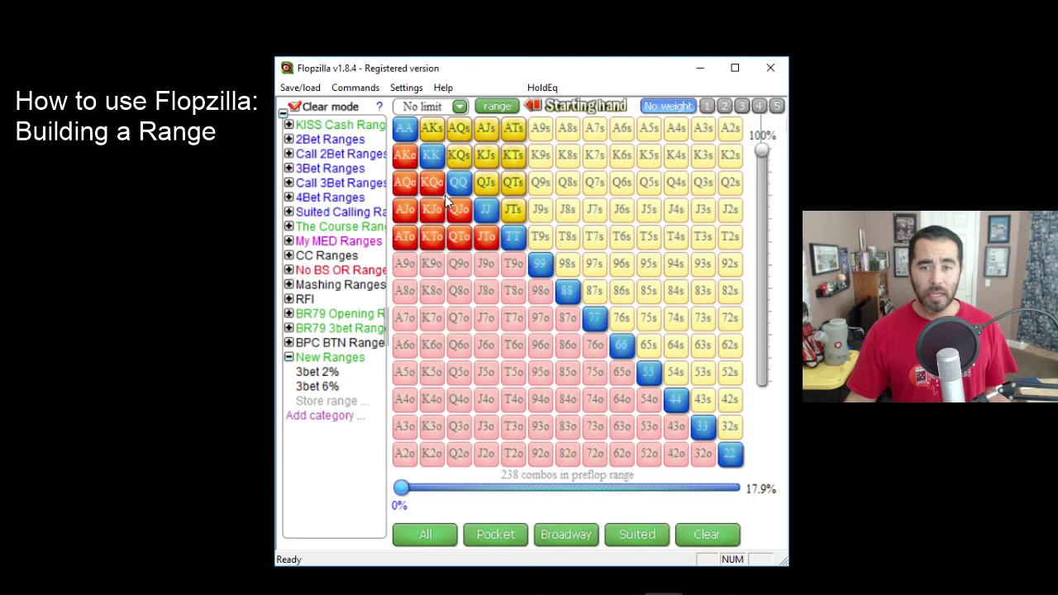
{"action": "left_click", "coordinate": [542, 133]}
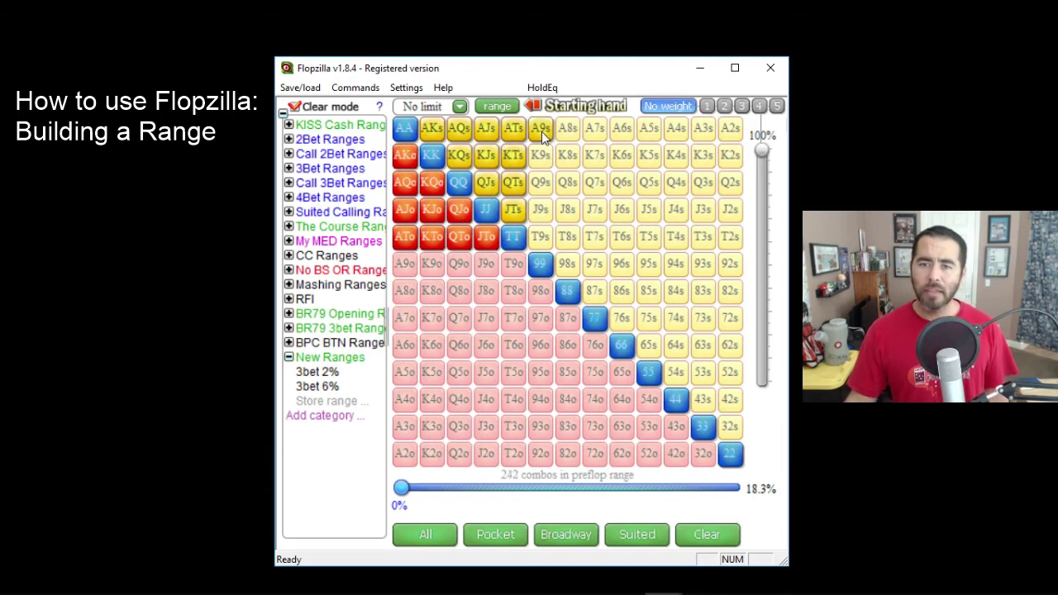
{"action": "left_click", "coordinate": [567, 129]}
{"action": "left_click_drag", "start_coordinate": [731, 131], "coordinate": [600, 136]}
{"action": "mouse_move", "coordinate": [540, 214]}
{"action": "left_mouse_down"}
{"action": "mouse_move", "coordinate": [543, 238]}
{"action": "mouse_move", "coordinate": [566, 238]}
{"action": "mouse_move", "coordinate": [598, 302]}
{"action": "mouse_move", "coordinate": [624, 327]}
{"action": "left_mouse_up"}
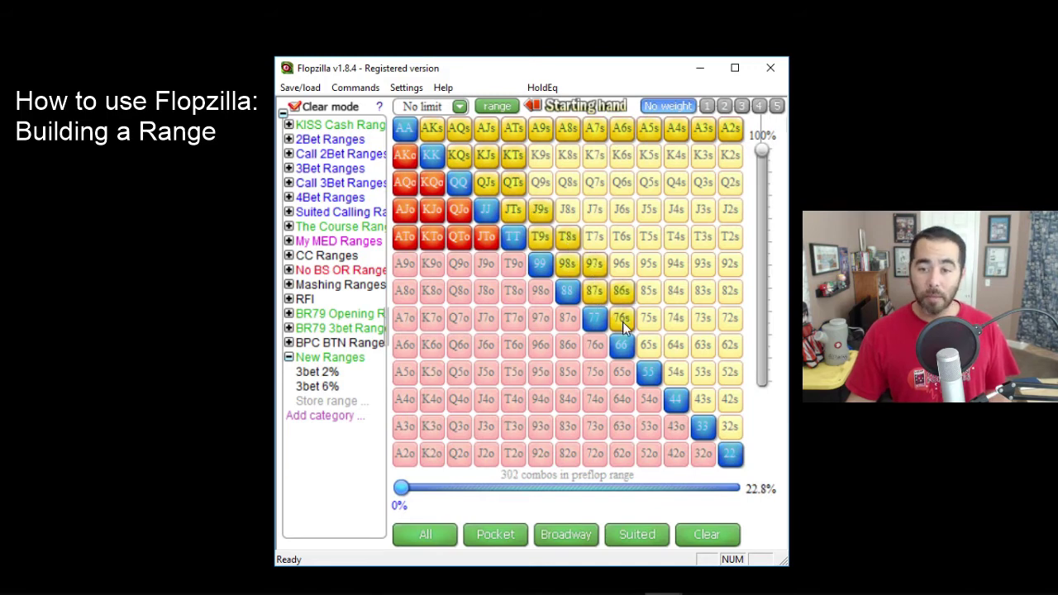
{"action": "left_click_drag", "start_coordinate": [513, 264], "coordinate": [597, 347]}
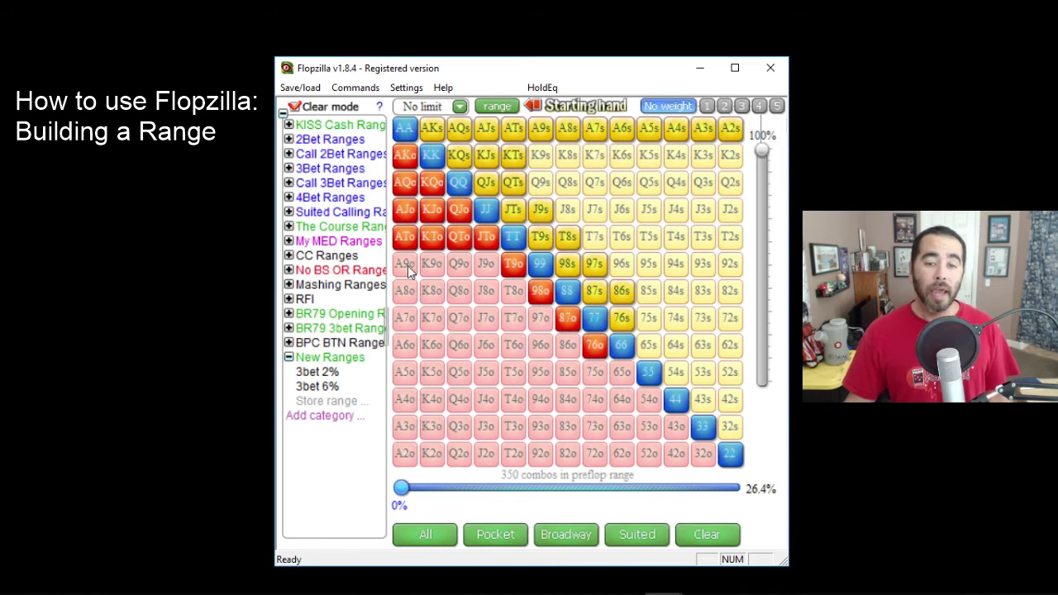
{"action": "left_click_drag", "start_coordinate": [407, 264], "coordinate": [406, 459]}
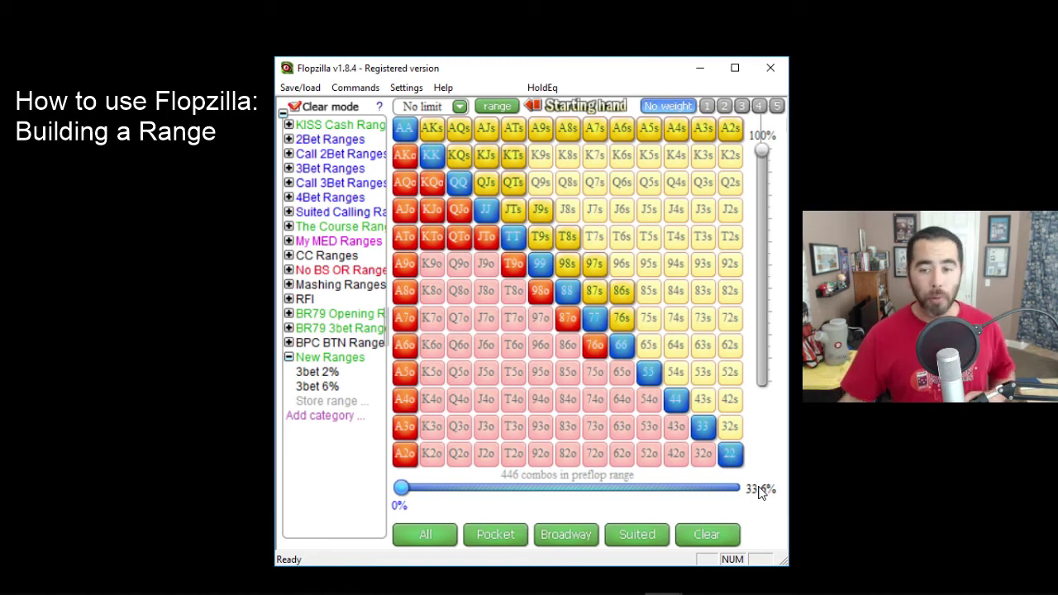
Clear the range and select only AA, KK and QQ.
{"action": "left_click", "coordinate": [707, 535]}
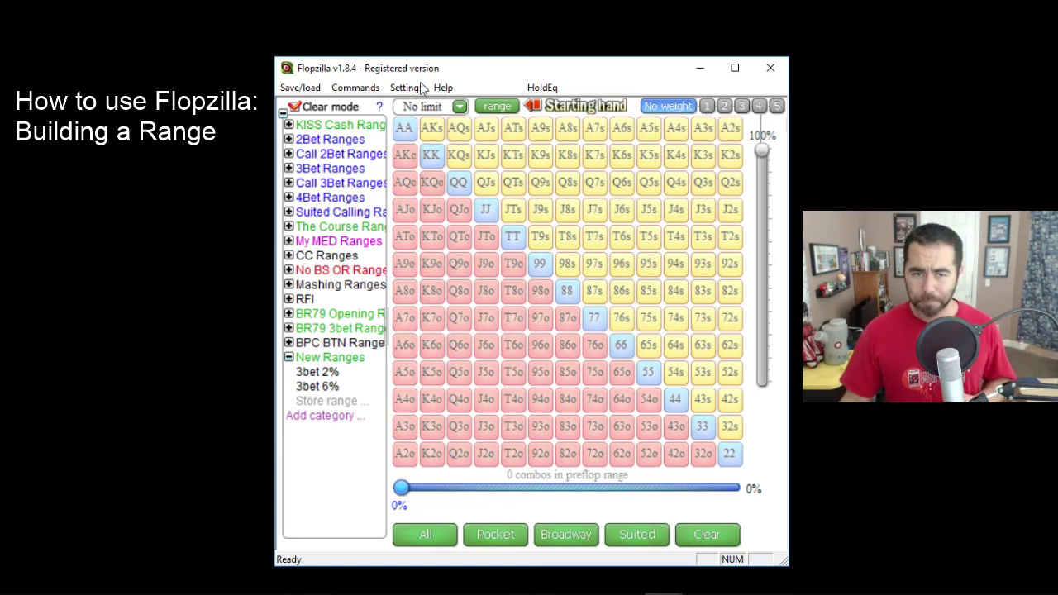
{"action": "left_click", "coordinate": [404, 128]}
{"action": "left_click", "coordinate": [431, 155]}
{"action": "left_click", "coordinate": [457, 182]}
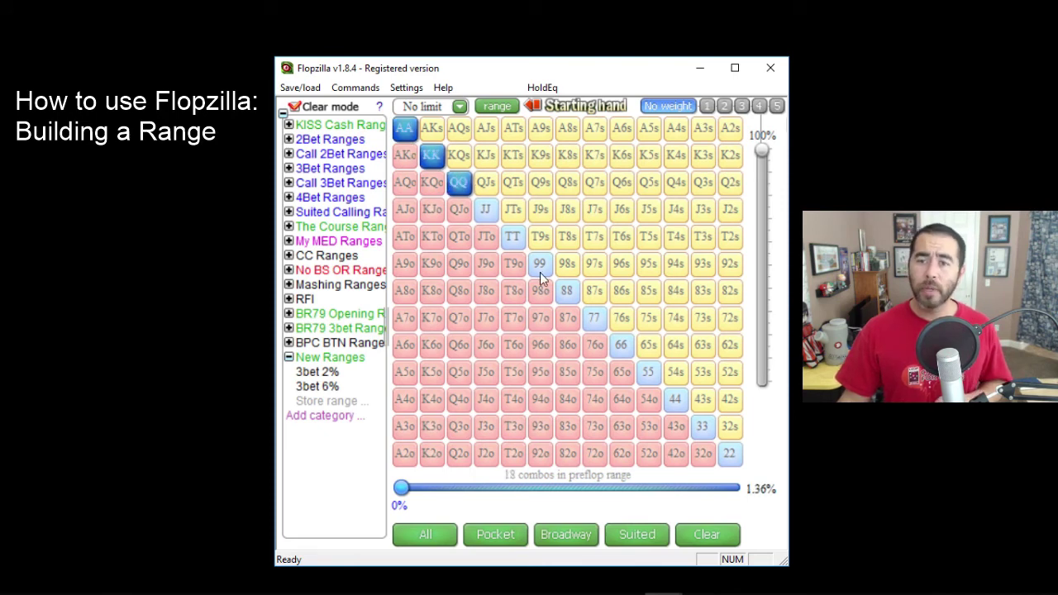
Set weight level 1 to 80%, apply it to the three pairs, then remove it.
{"action": "left_click", "coordinate": [707, 105]}
{"action": "left_click_drag", "start_coordinate": [762, 150], "coordinate": [761, 193]}
{"action": "left_click", "coordinate": [455, 185]}
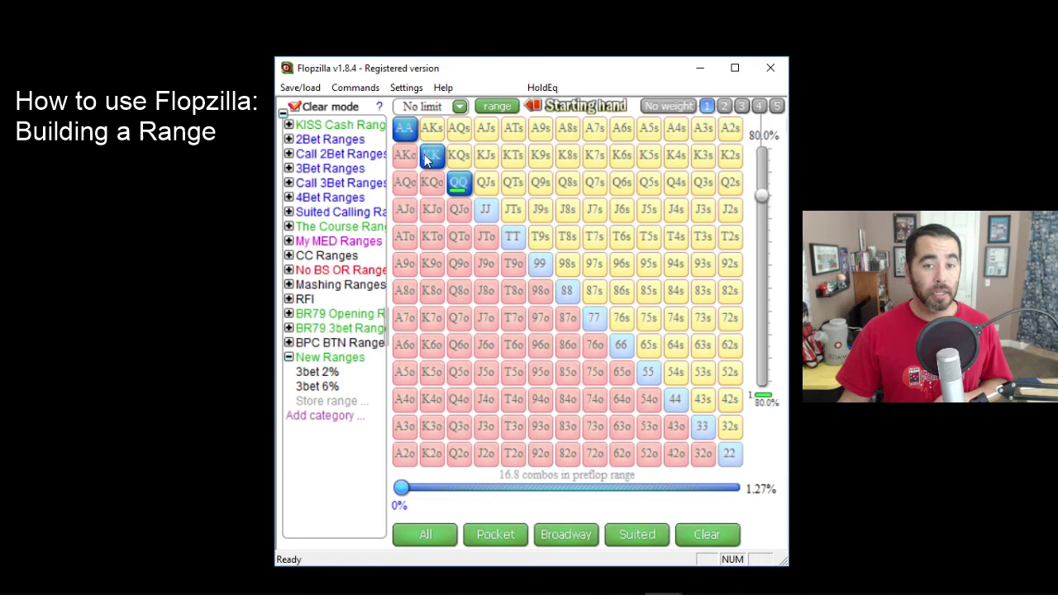
{"action": "left_click", "coordinate": [431, 157]}
{"action": "left_click", "coordinate": [404, 133]}
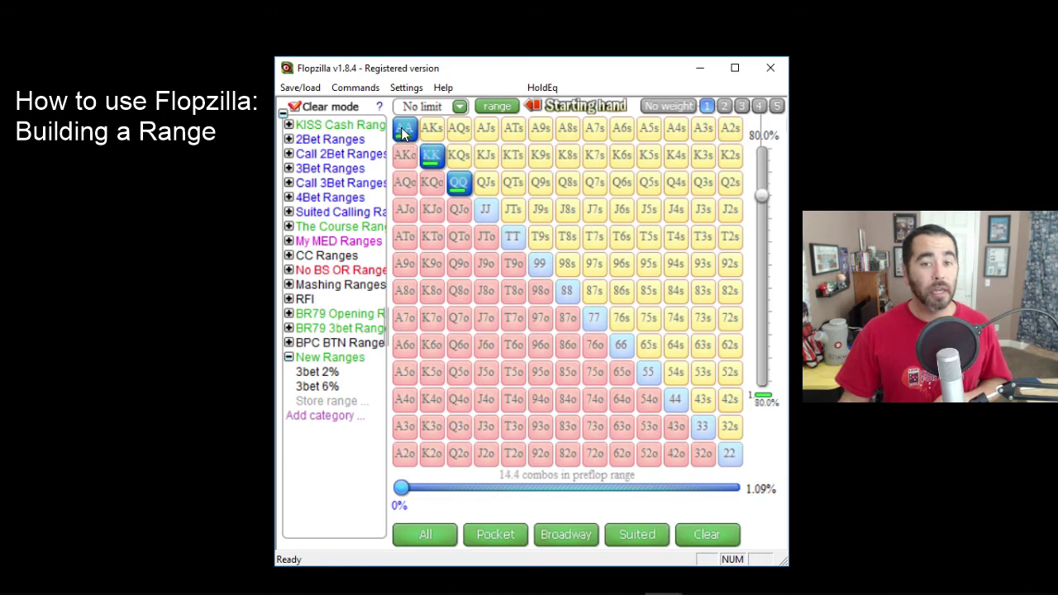
{"action": "left_click", "coordinate": [457, 184]}
{"action": "left_click", "coordinate": [431, 156]}
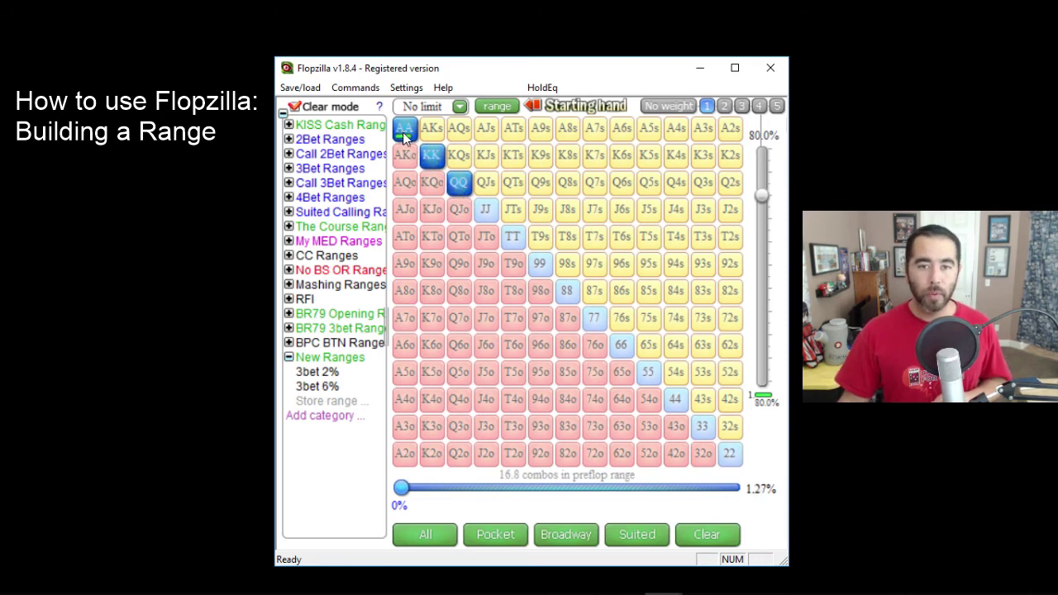
{"action": "left_click", "coordinate": [407, 132]}
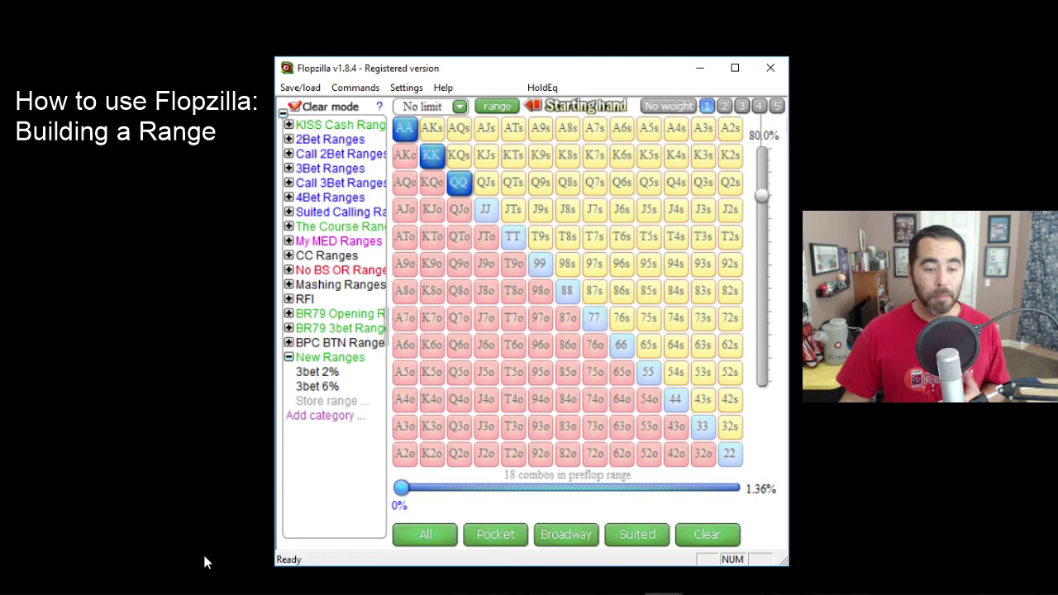
{"action": "left_click", "coordinate": [207, 594]}
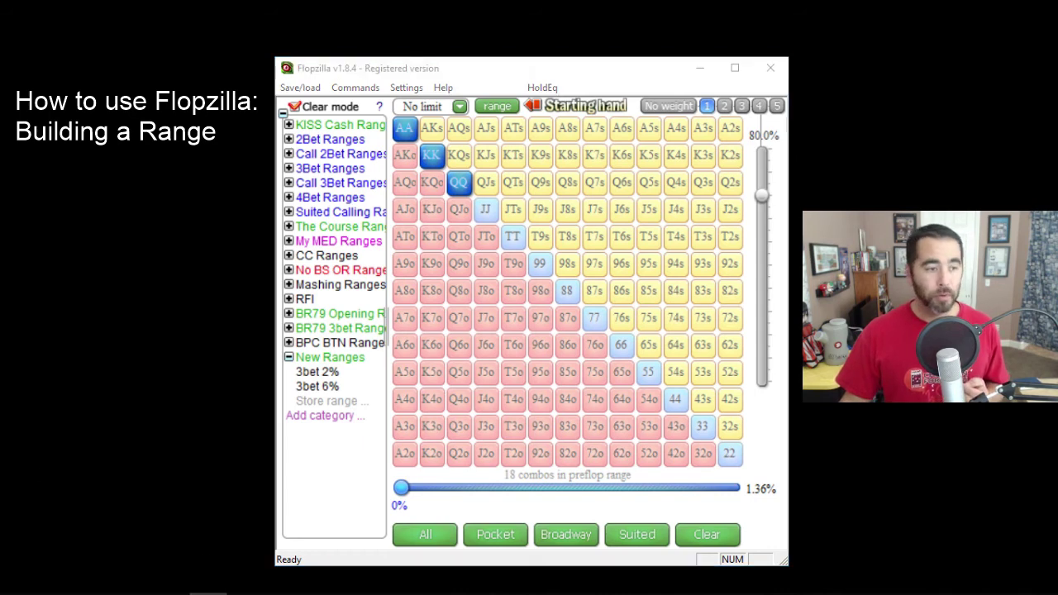
Place Calculator beside Flopzilla and compute .8*18 = 14.4.
{"action": "left_click_drag", "start_coordinate": [190, 52], "coordinate": [105, 88]}
{"action": "type", "text": ".8*18"}
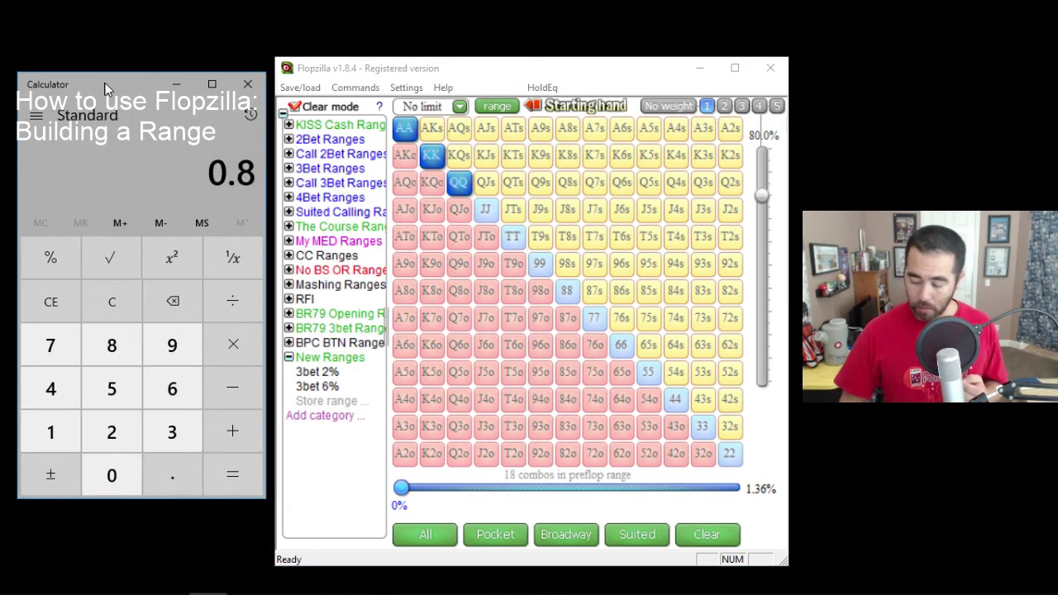
{"action": "key", "text": "Return"}
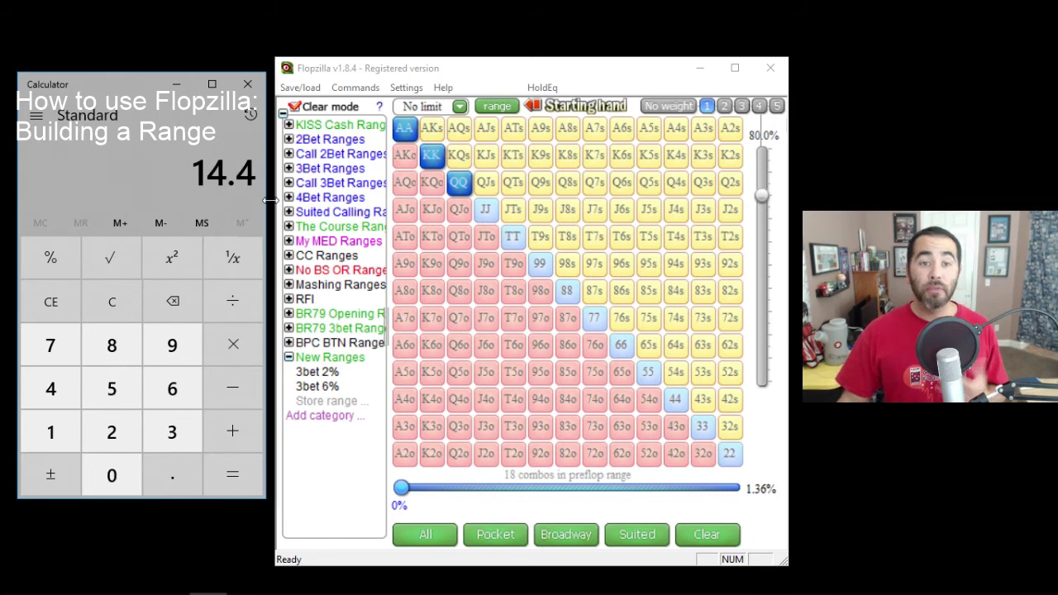
Give QQ, KK and AA the 80% weight, making 14.4 combos (1.09%).
{"action": "left_click", "coordinate": [512, 79]}
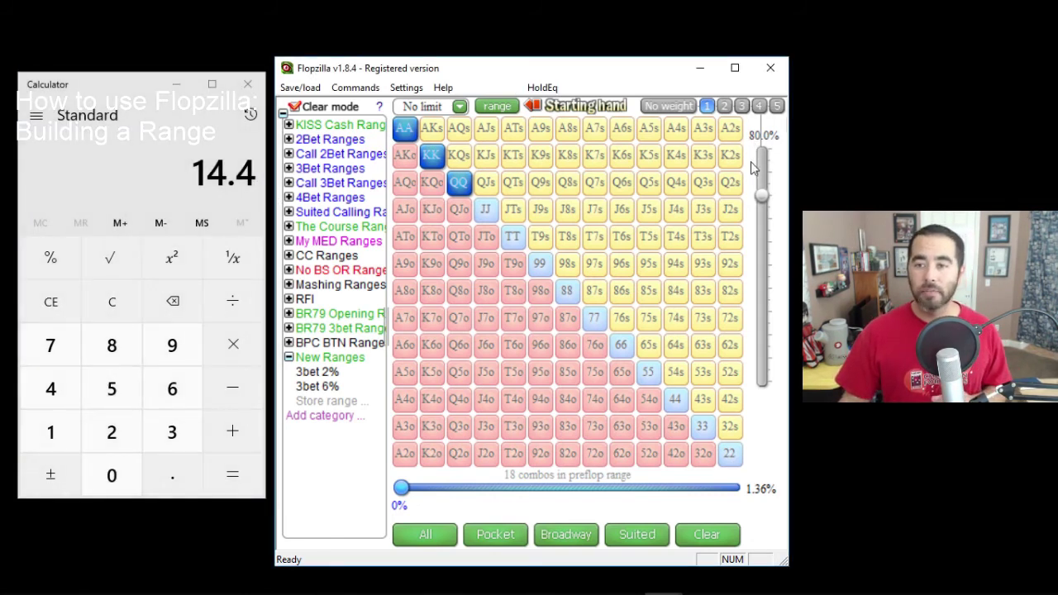
{"action": "left_click", "coordinate": [455, 180]}
{"action": "left_click", "coordinate": [432, 157]}
{"action": "left_click", "coordinate": [405, 132]}
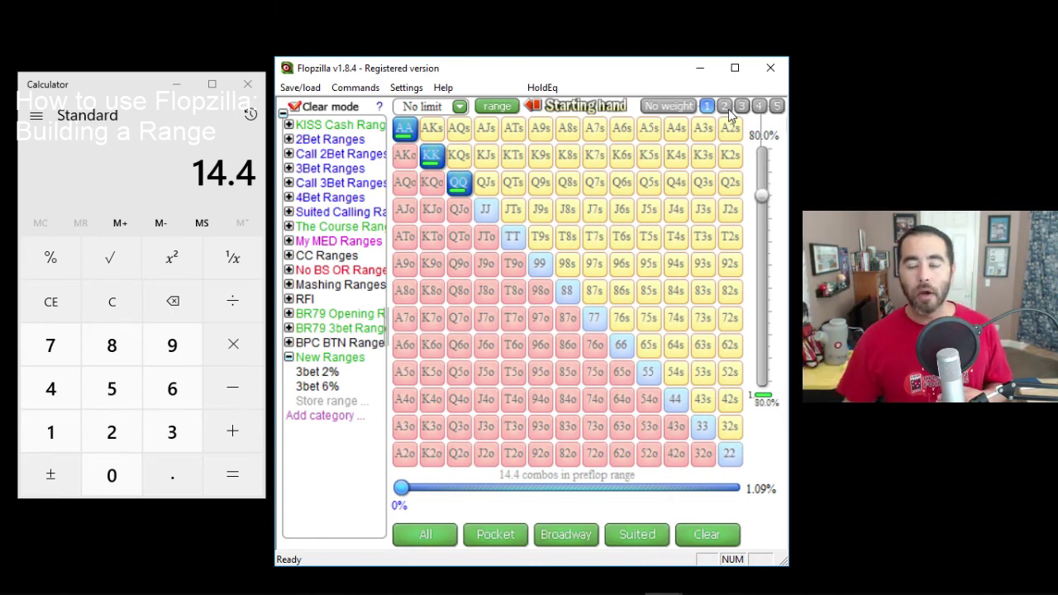
Clear the weighted range to 0 combos and move Calculator lower on screen.
{"action": "left_click", "coordinate": [718, 536]}
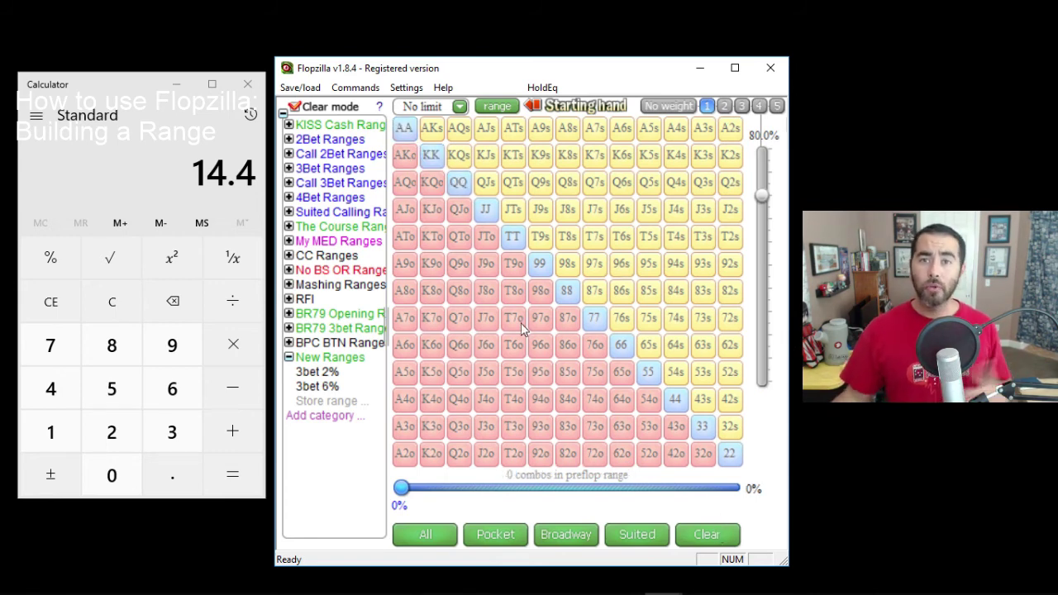
{"action": "left_click_drag", "start_coordinate": [140, 94], "coordinate": [130, 284]}
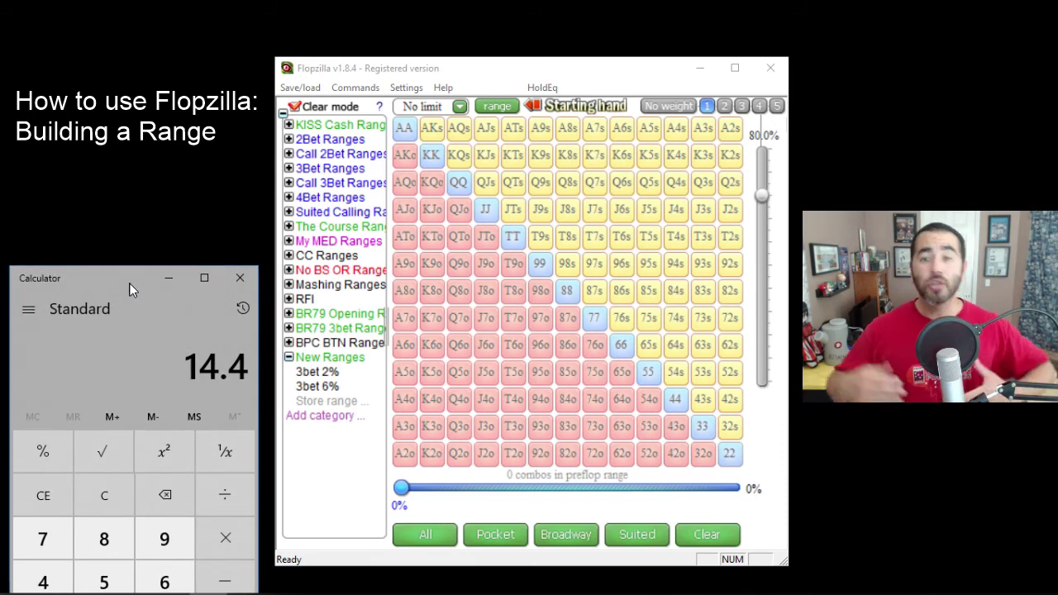